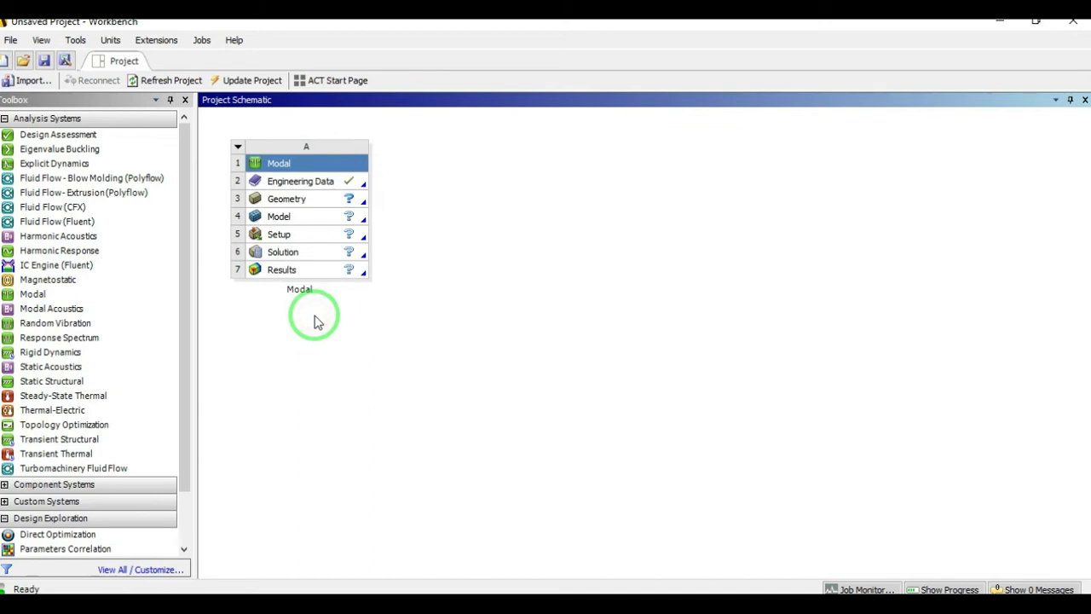
Set the Young's Modulus of Structural Steel to 2.1E+11 Pa in the Modal system's Engineering Data and return to the project schematic.
click(301, 183)
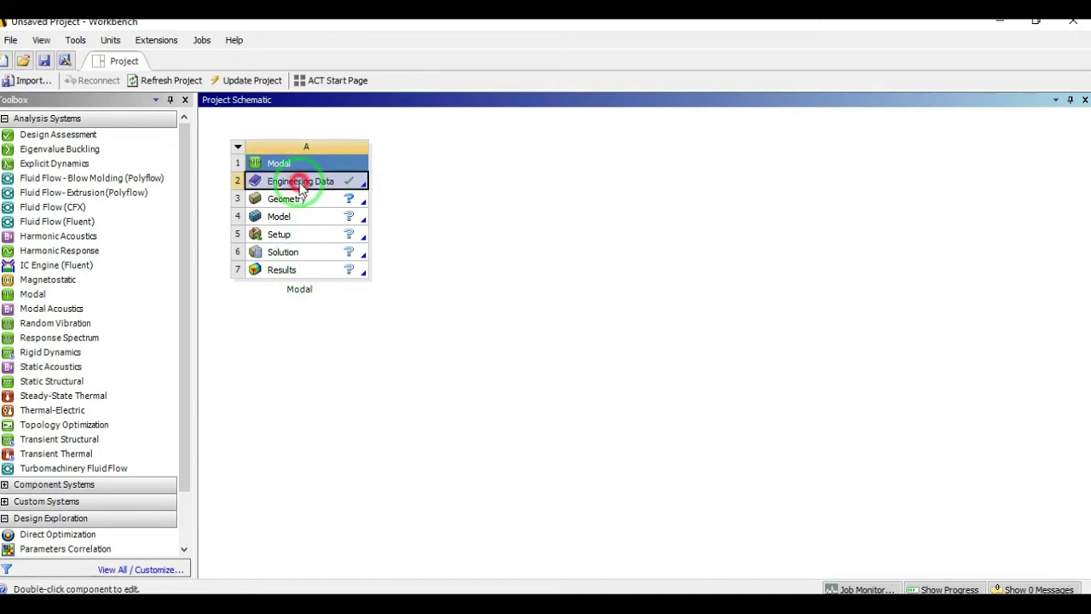
double_click(301, 184)
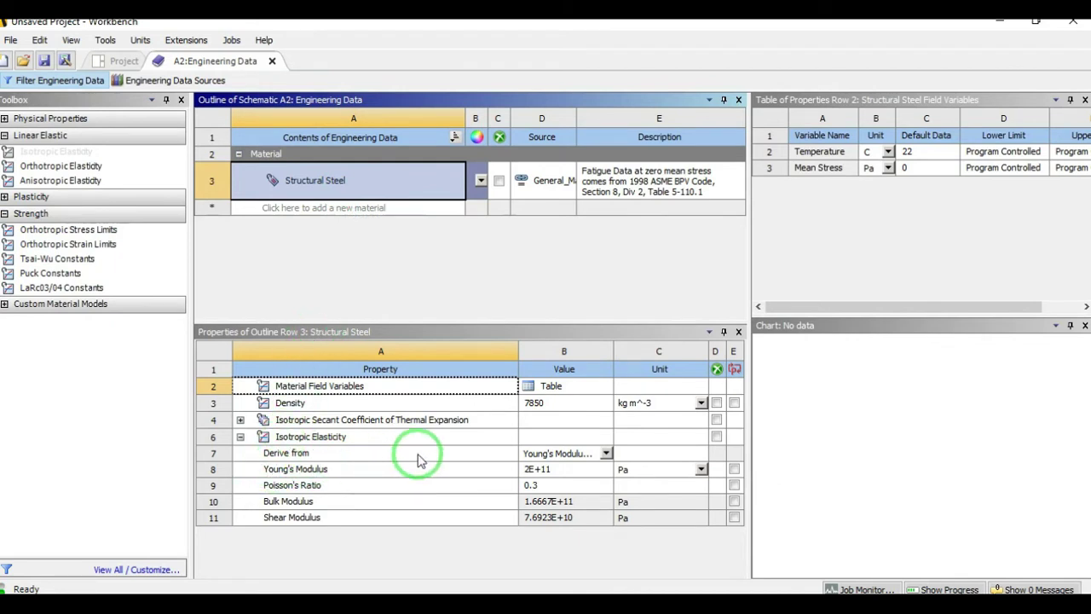
click(543, 476)
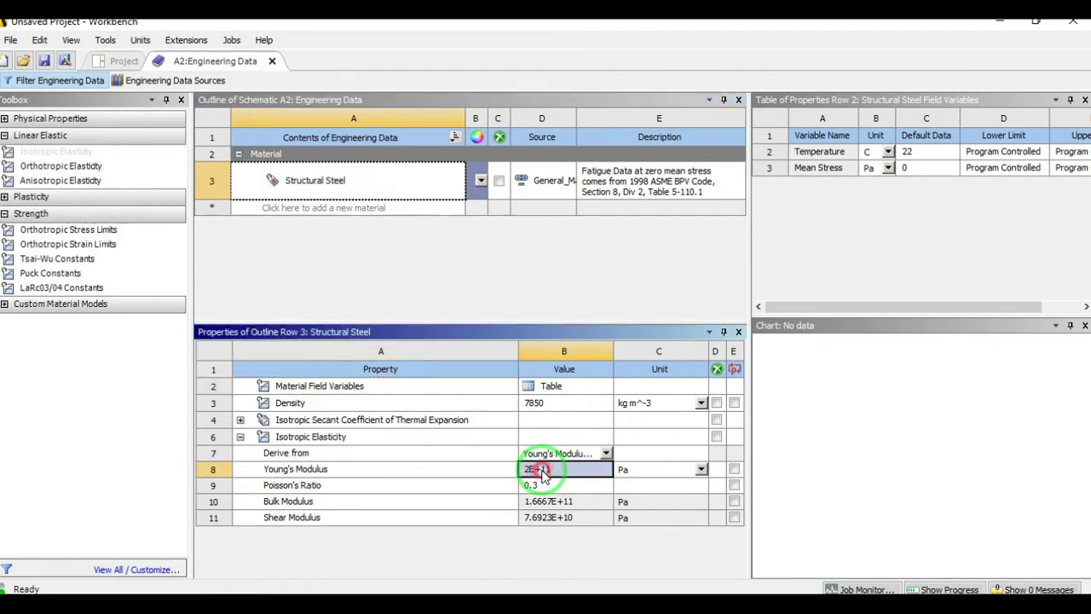
click(542, 474)
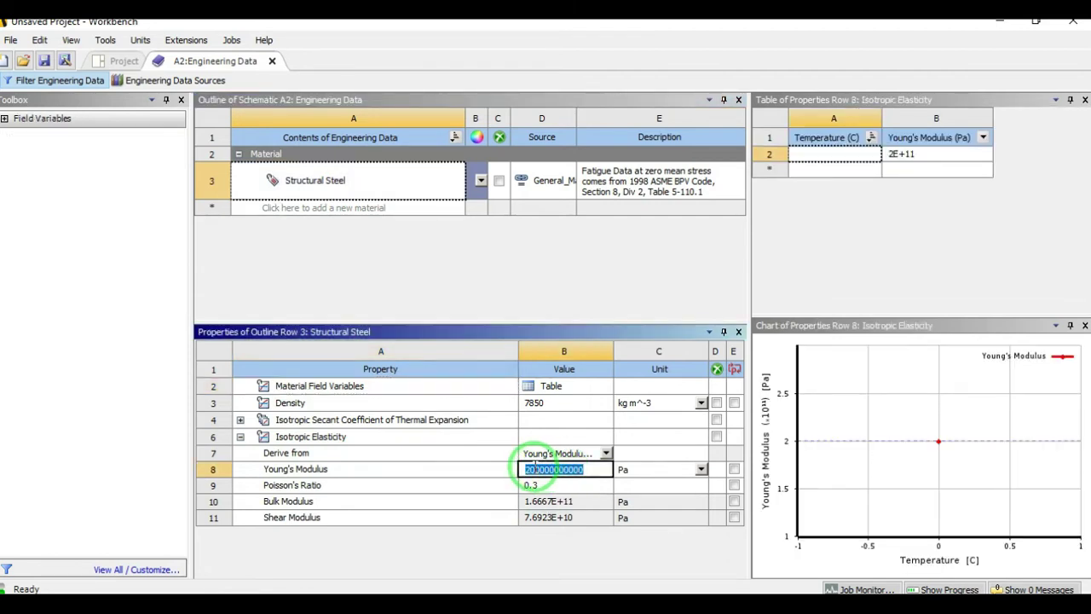
click(534, 469)
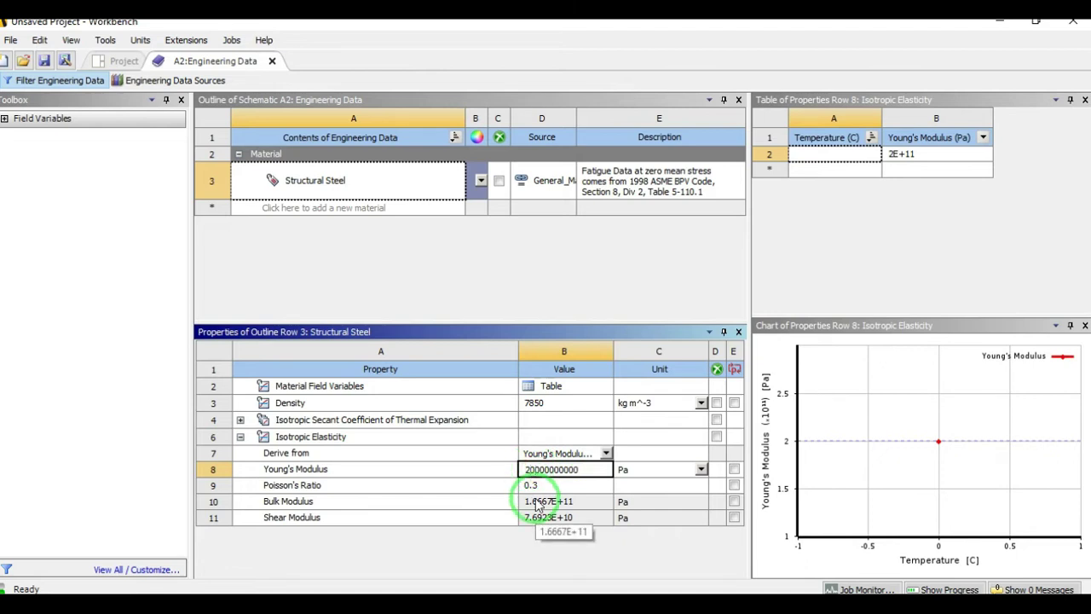
click(664, 551)
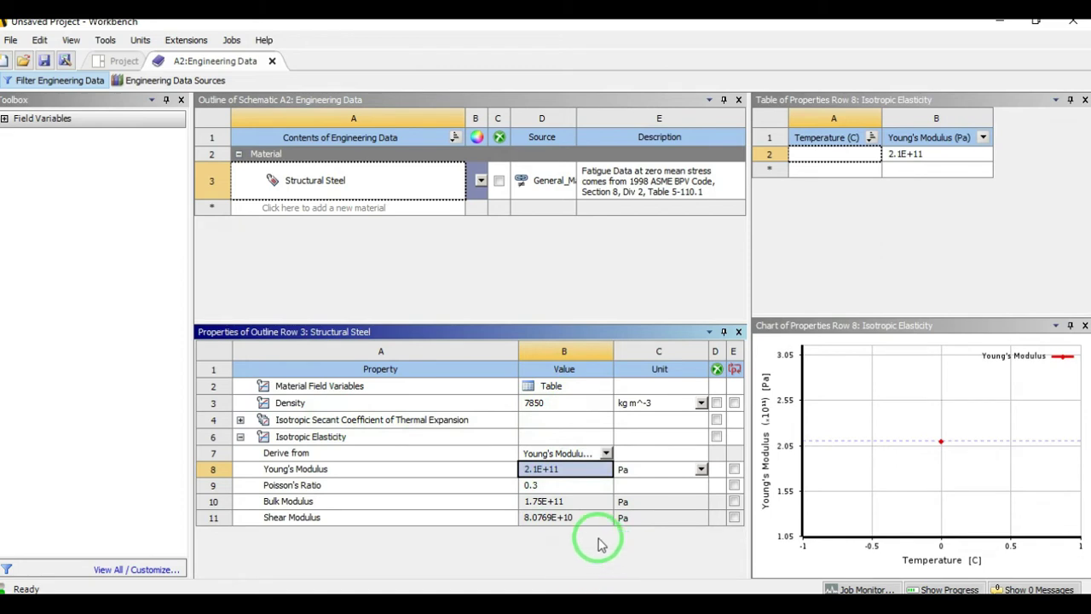
click(272, 63)
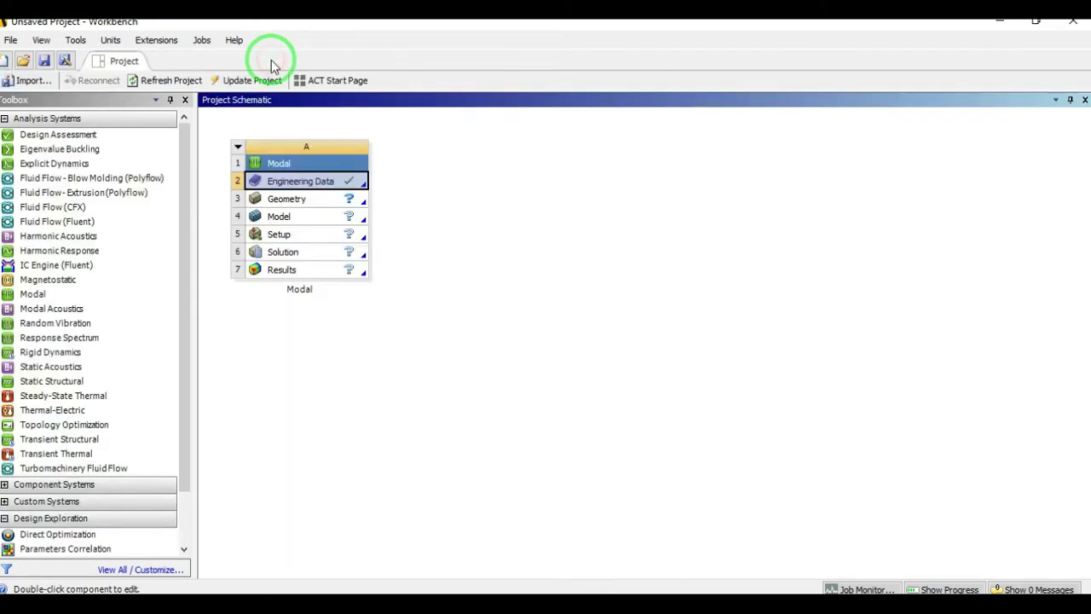
Create a new DesignModeler geometry for the Modal system's Geometry cell.
click(314, 206)
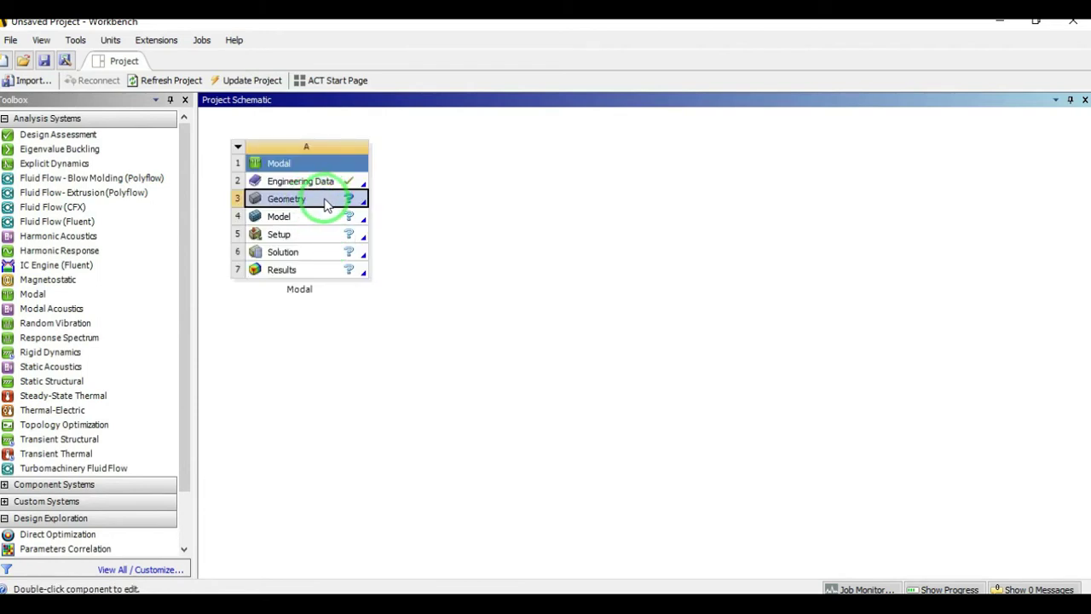
right_click(329, 206)
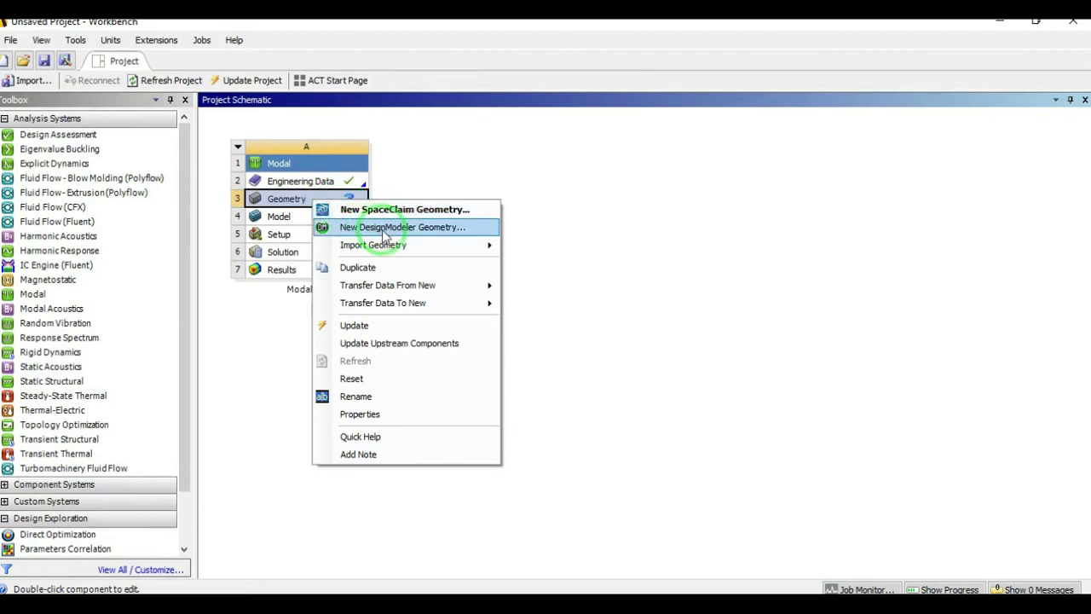
click(407, 229)
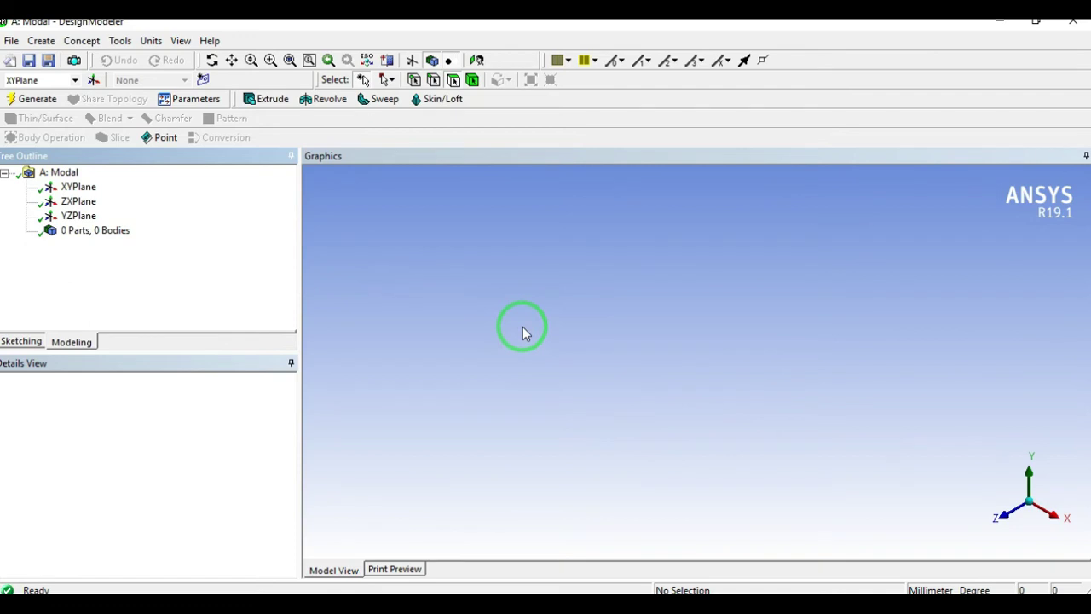
Sketch a rectangle about 55 mm wide and 20 mm high on the XYPlane, above and to the left of the origin.
click(71, 189)
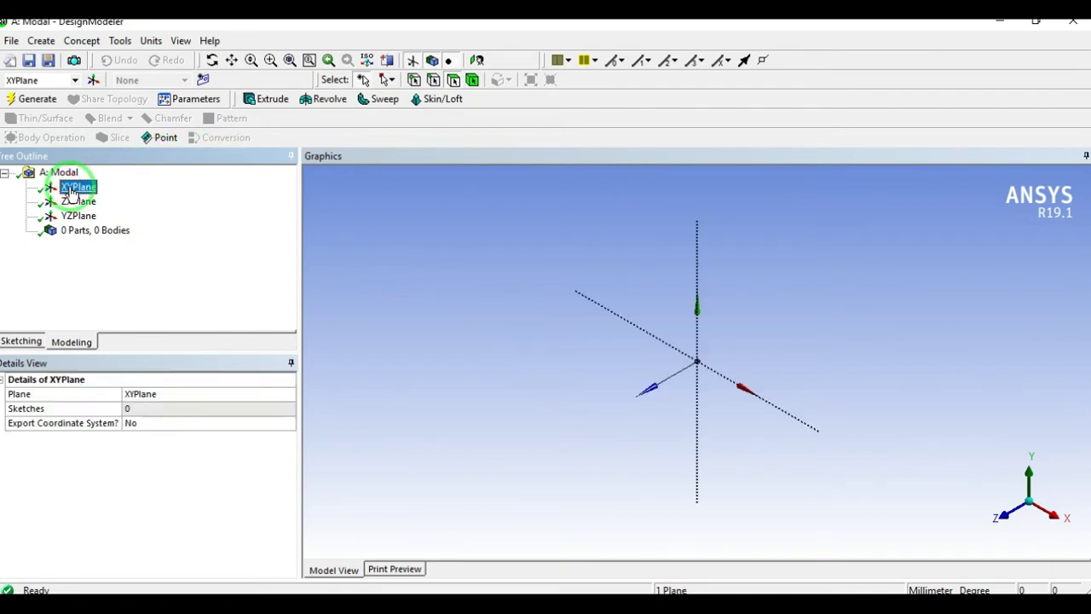
right_click(71, 191)
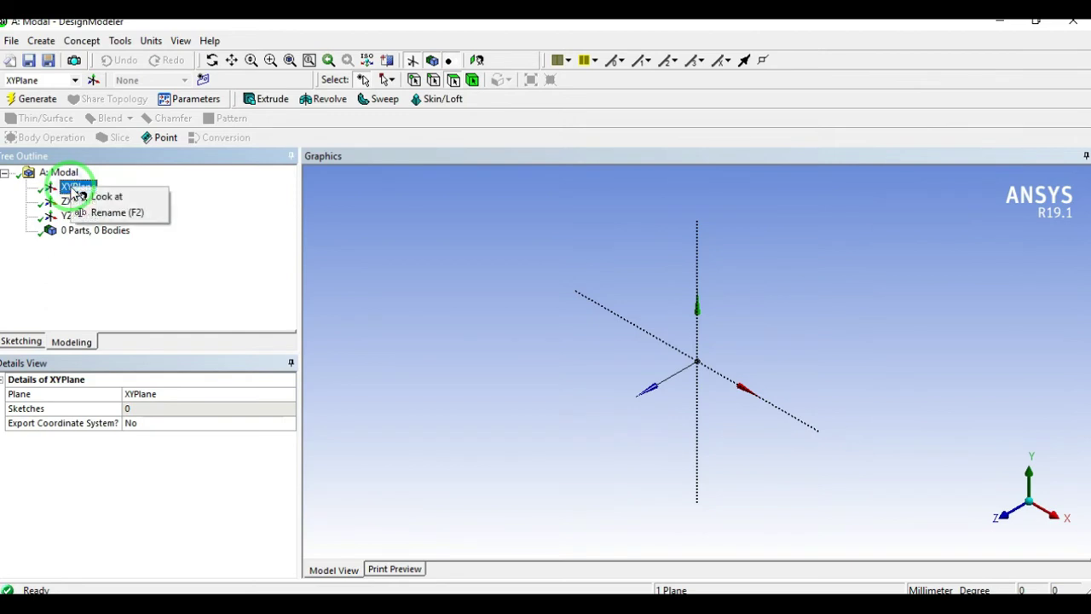
click(123, 202)
click(21, 341)
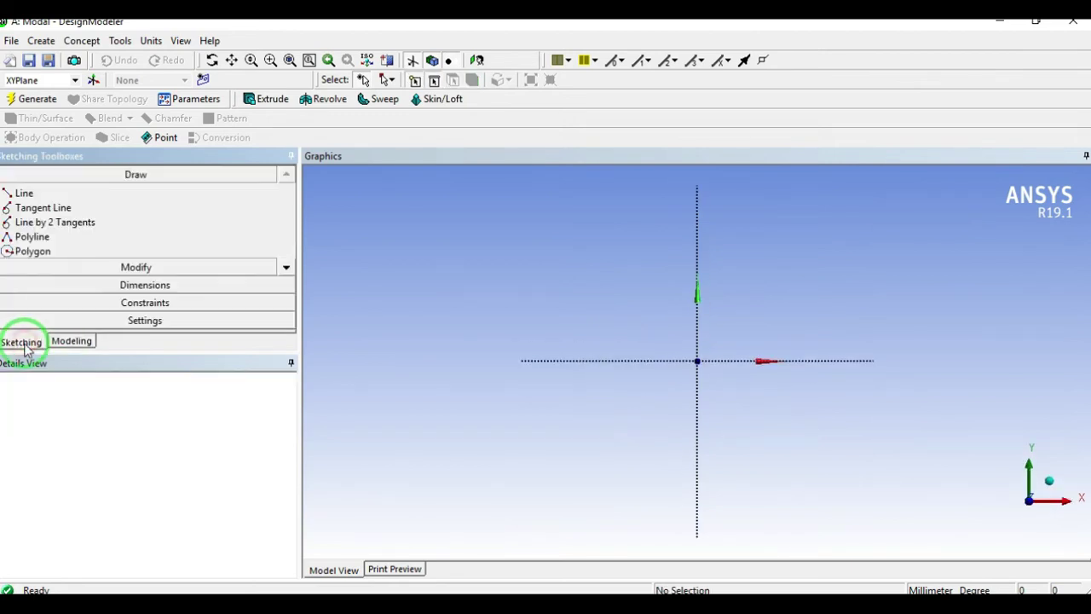
click(286, 267)
click(286, 268)
click(286, 268)
click(287, 267)
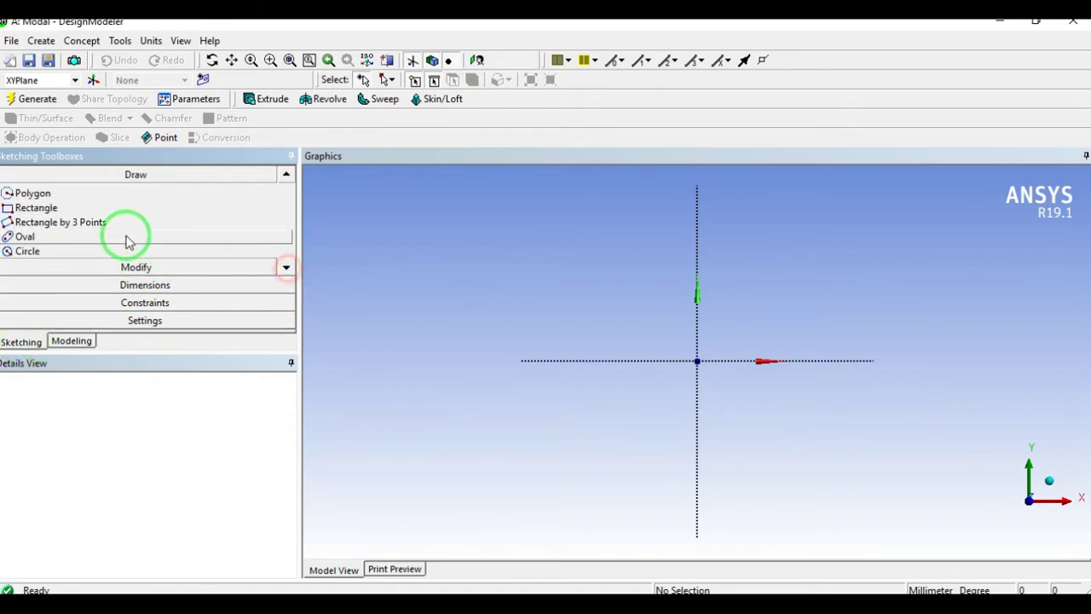
click(64, 213)
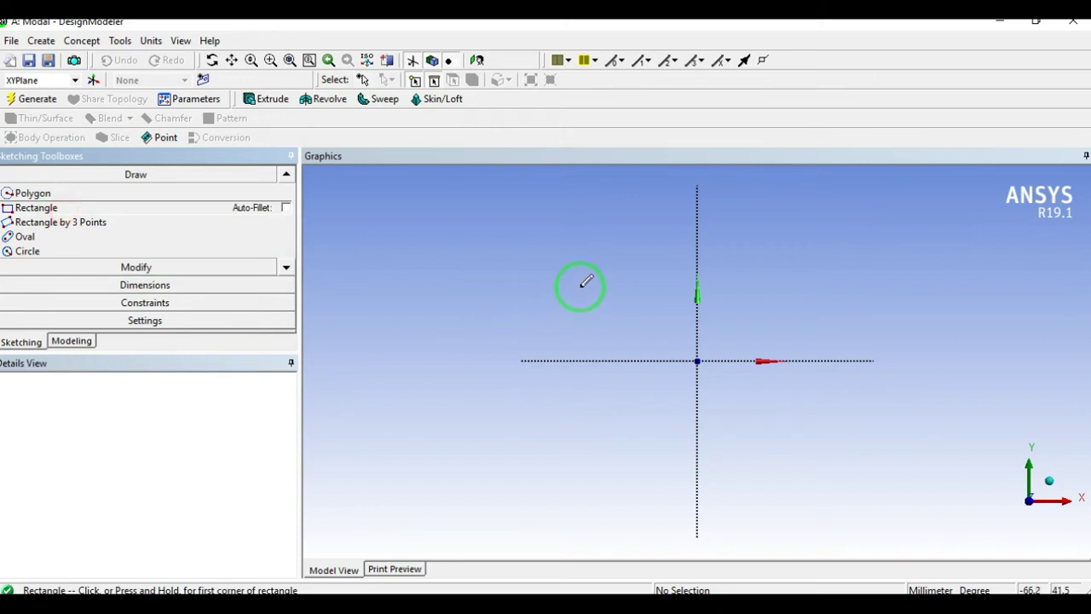
mouse_move(570, 277)
mouse_down()
mouse_move(655, 326)
mouse_move(666, 310)
mouse_up()
Add general dimensions for the rectangle's horizontal width and vertical height.
click(190, 286)
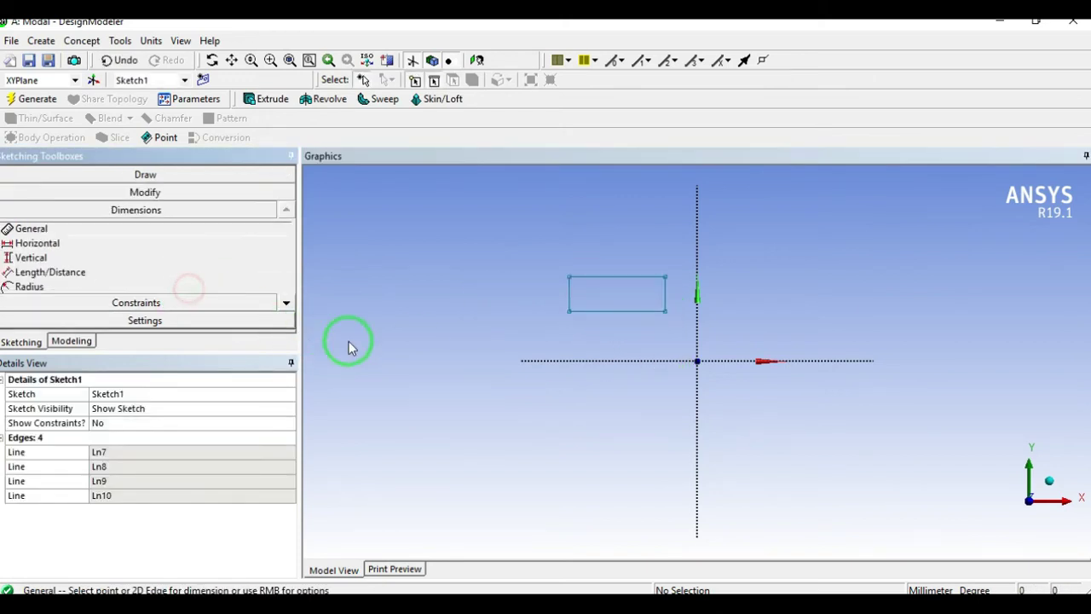
click(607, 314)
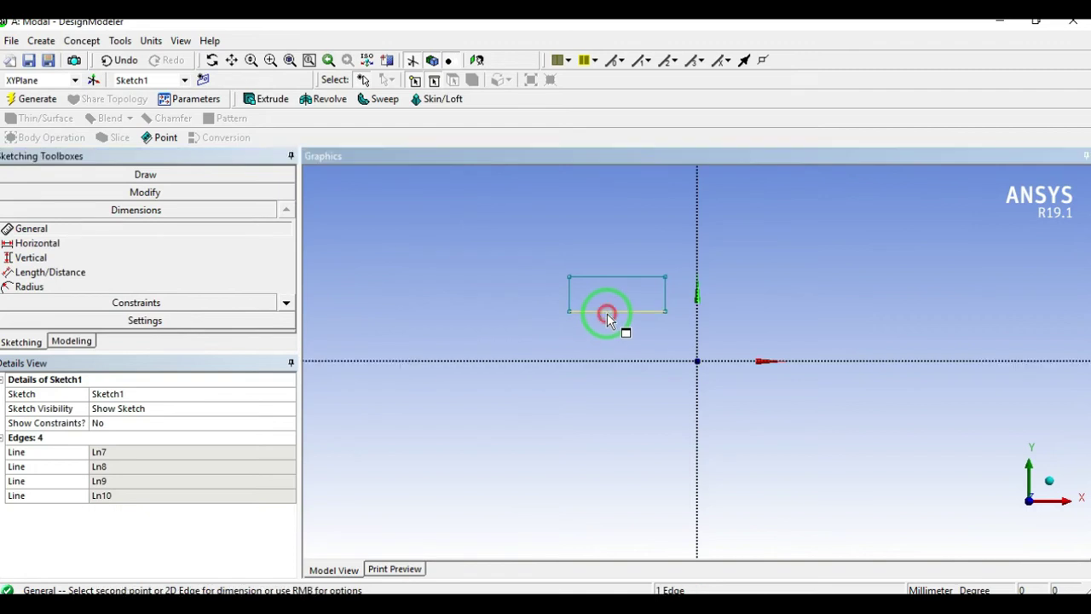
click(567, 339)
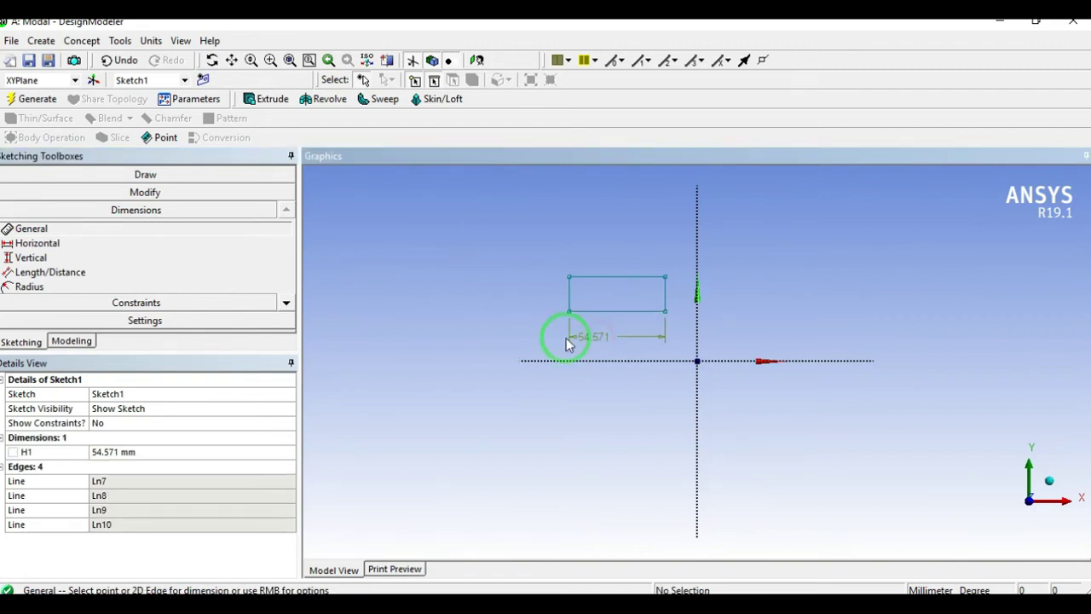
click(540, 296)
Set the rectangle's vertical dimension to 3 mm and its horizontal dimension to 20 mm.
click(112, 468)
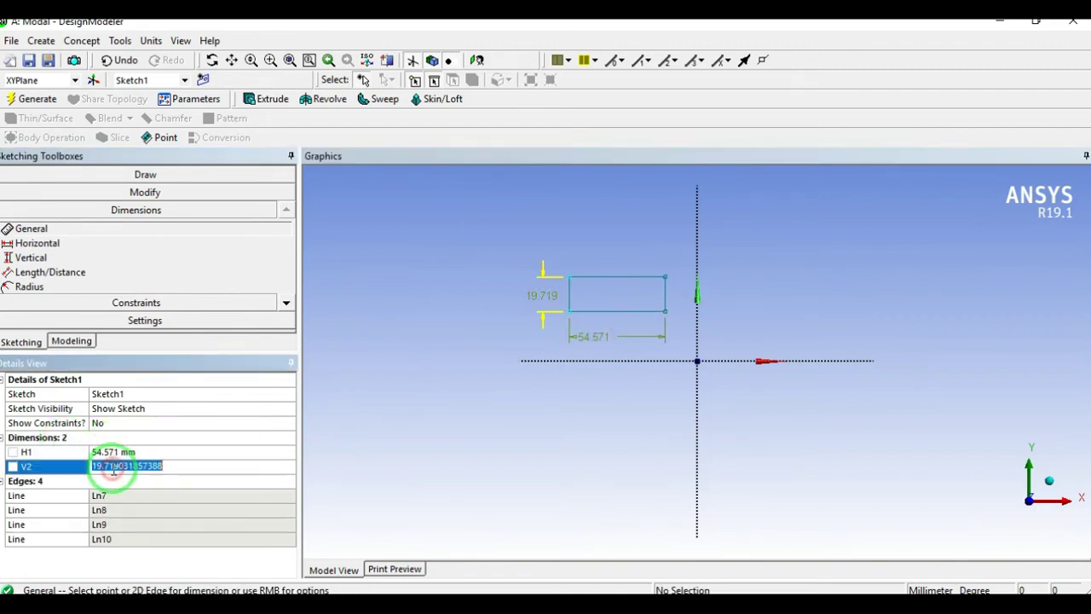
text(3)
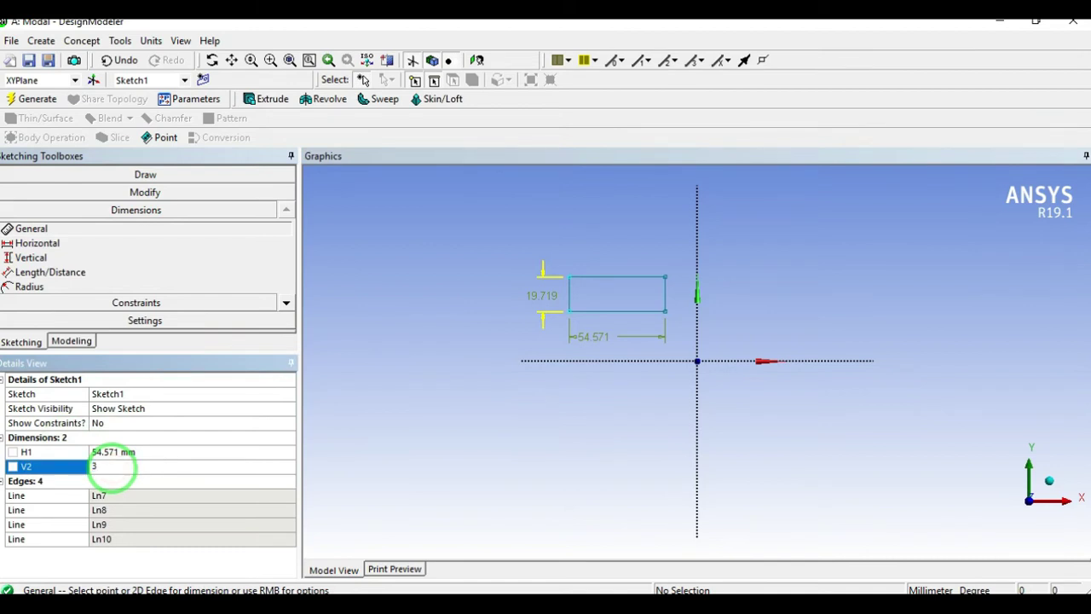
key(Return)
click(128, 451)
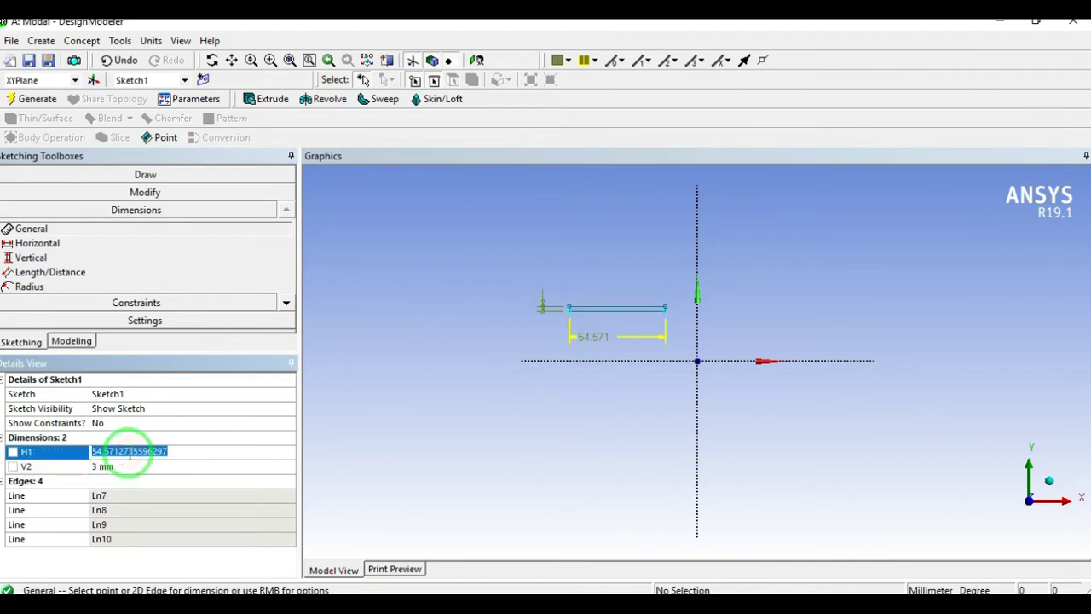
text(20)
key(Return)
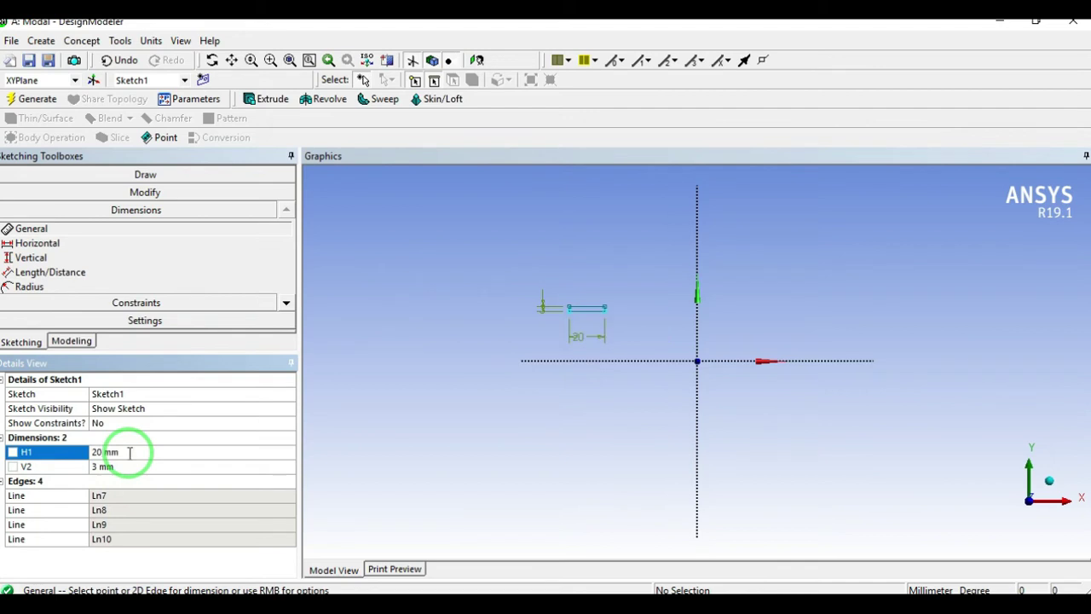
Extrude the rectangle sketch to a fixed depth of 450 mm, generate the beam body and close DesignModeler.
scroll(570, 298, up, 2)
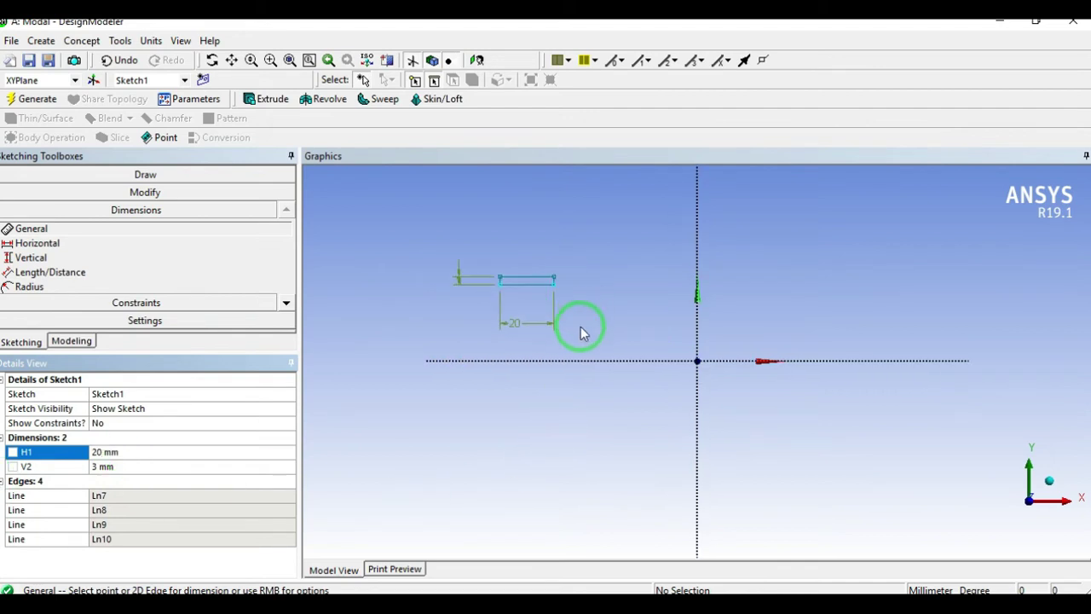
scroll(739, 445, up, 3)
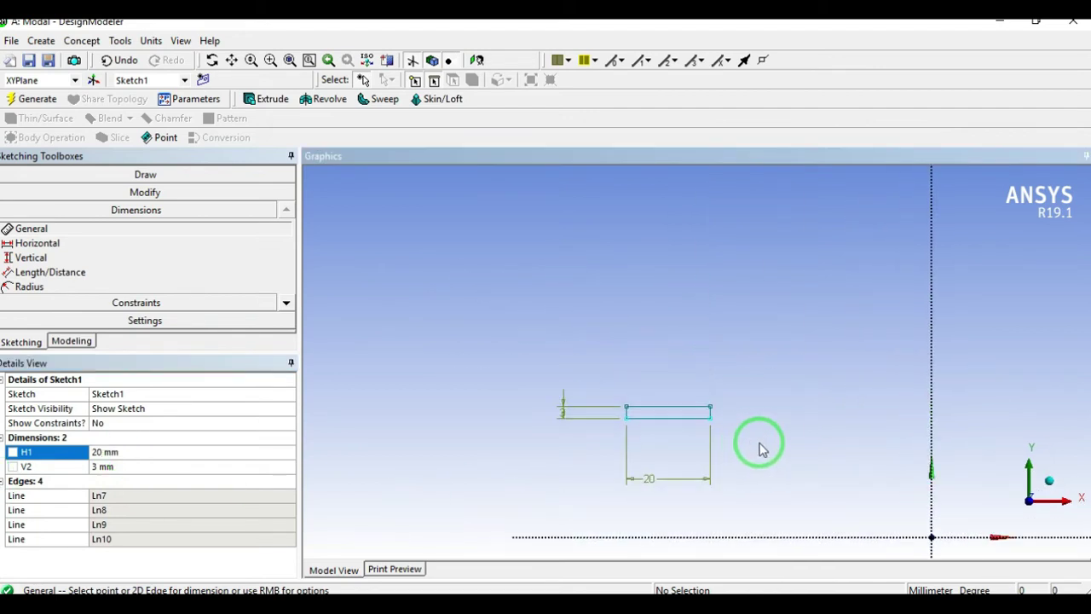
ctrl+middle_drag(780, 460, 767, 432)
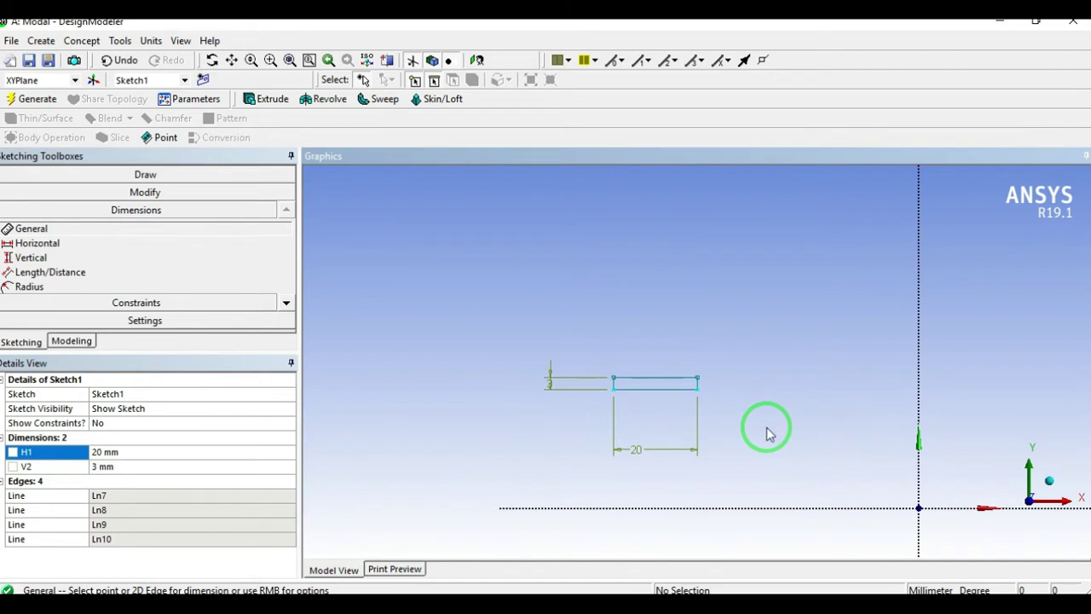
click(1050, 486)
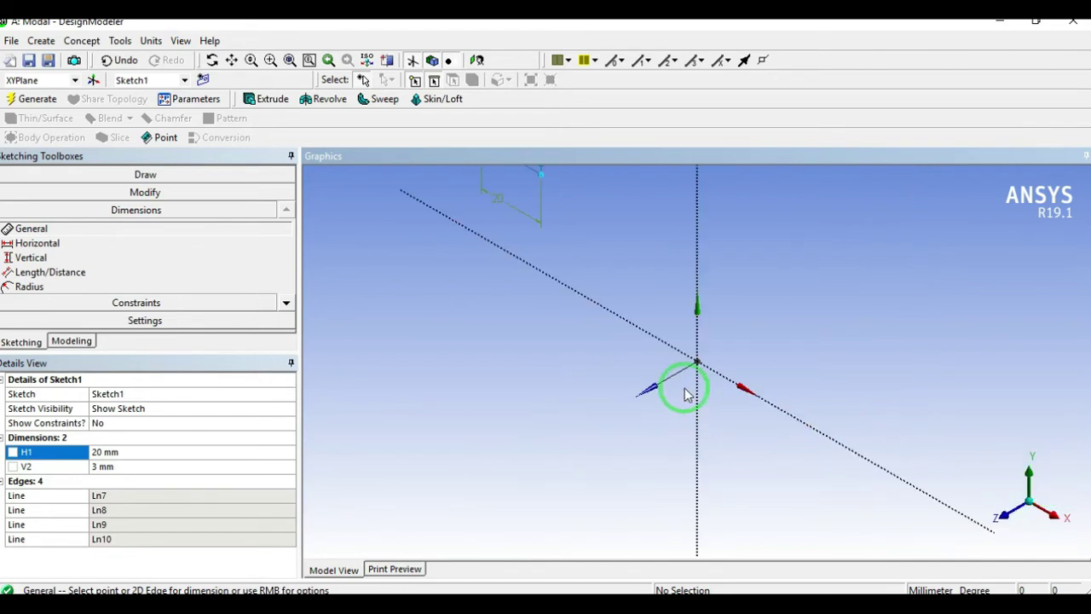
scroll(633, 348, down, 2)
mouse_move(633, 348)
ctrl+middle_down()
mouse_move(671, 348)
mouse_move(677, 364)
ctrl+middle_up()
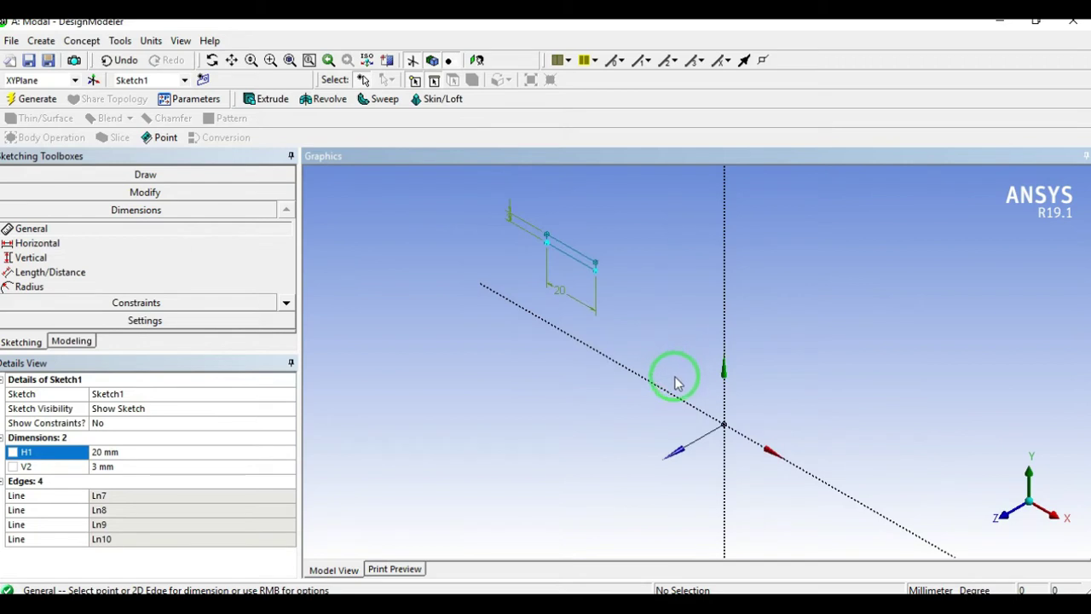
click(76, 342)
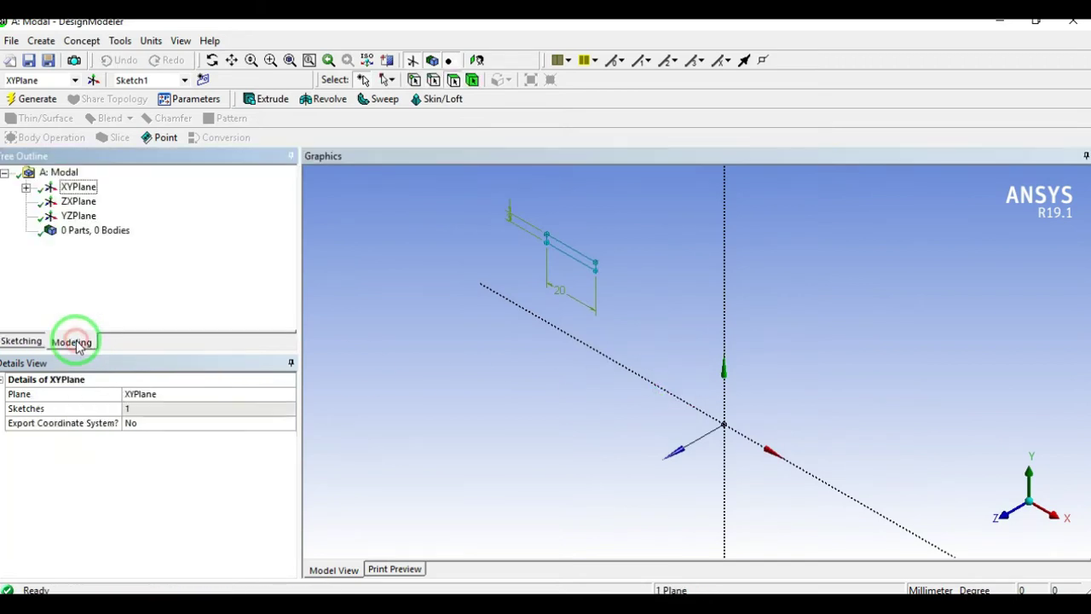
click(275, 101)
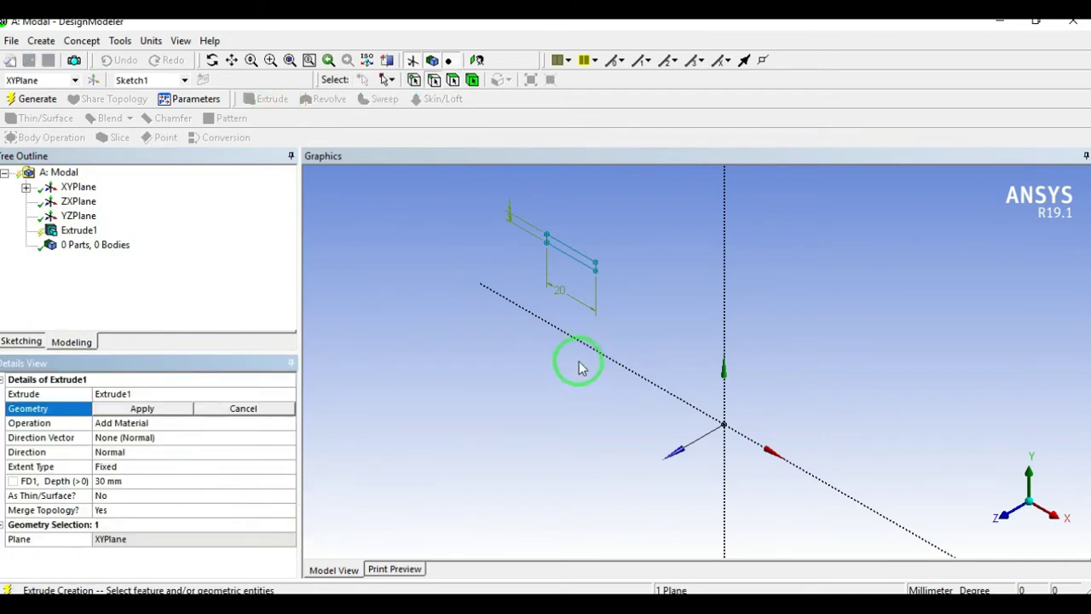
click(578, 262)
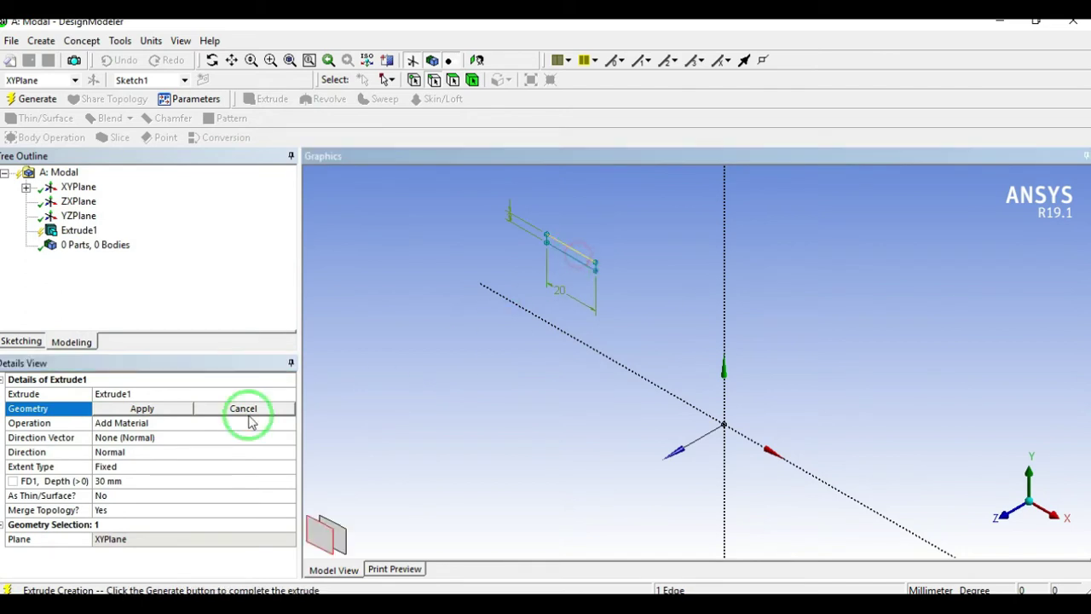
click(145, 408)
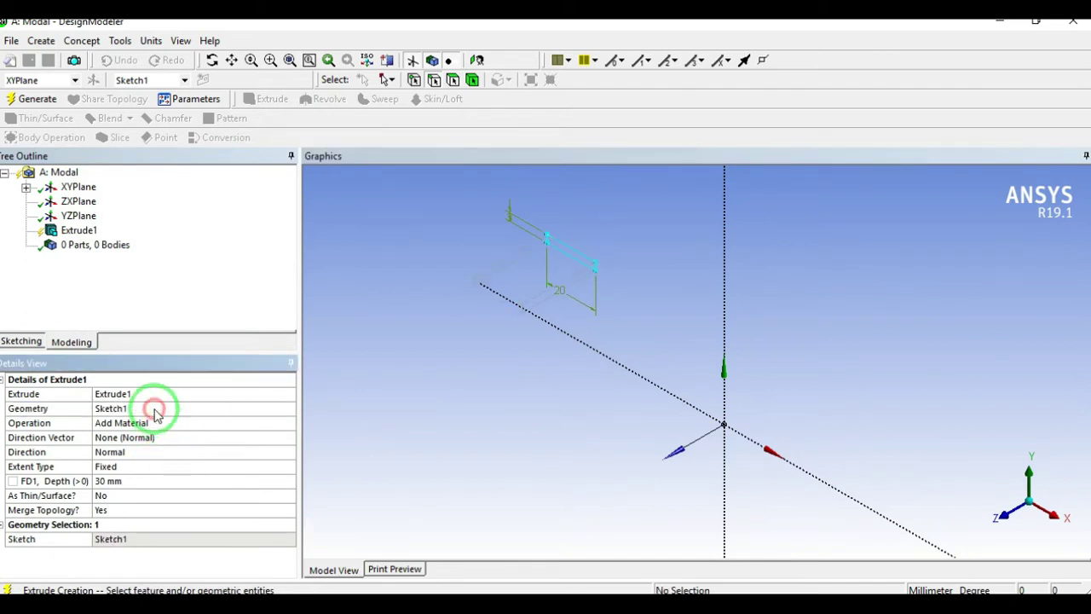
click(131, 482)
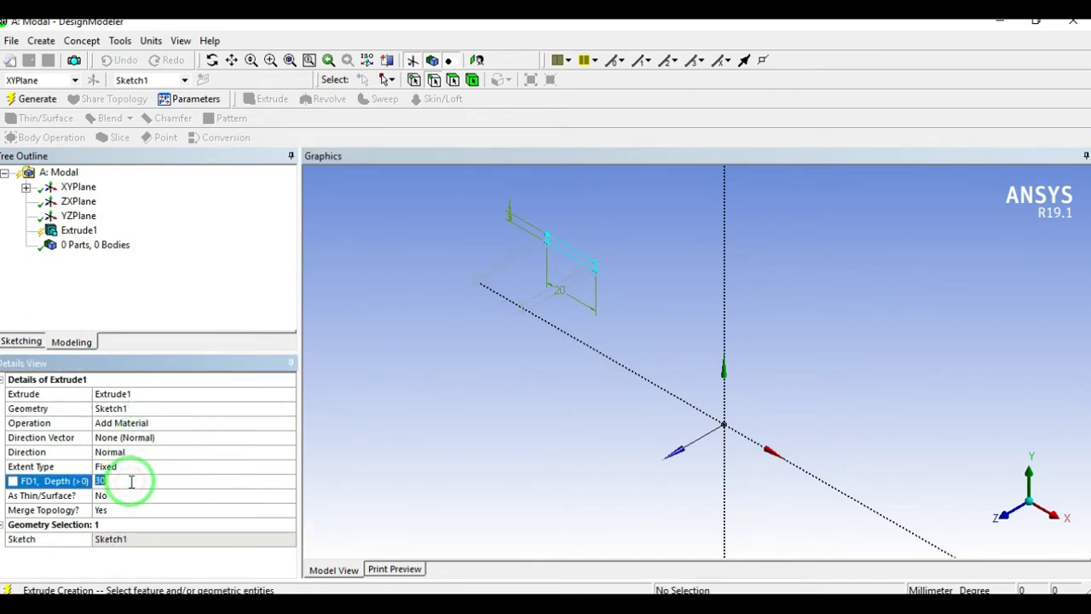
key(Return)
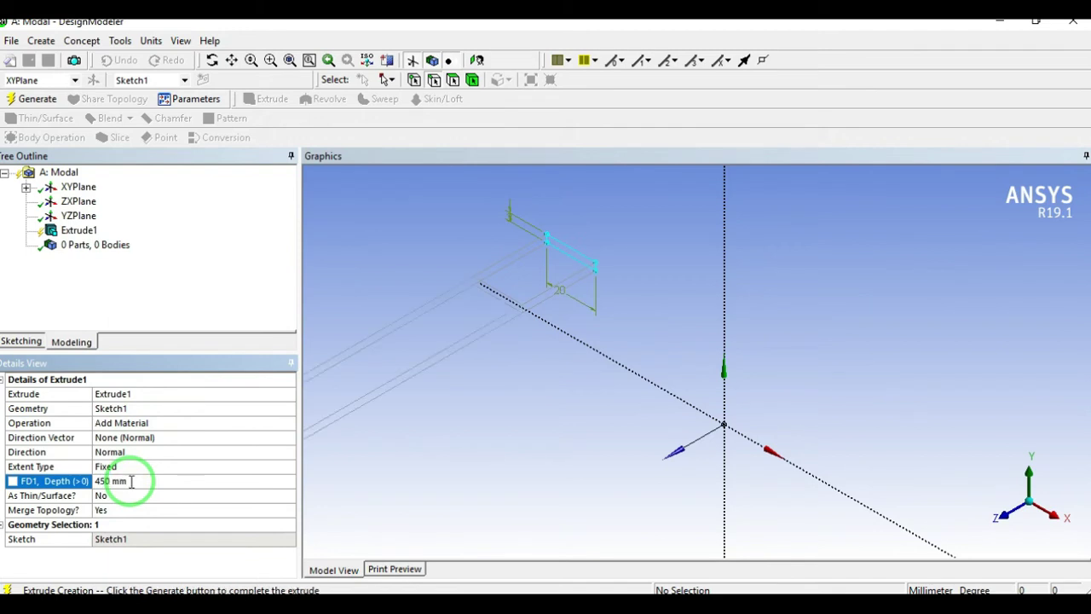
click(26, 98)
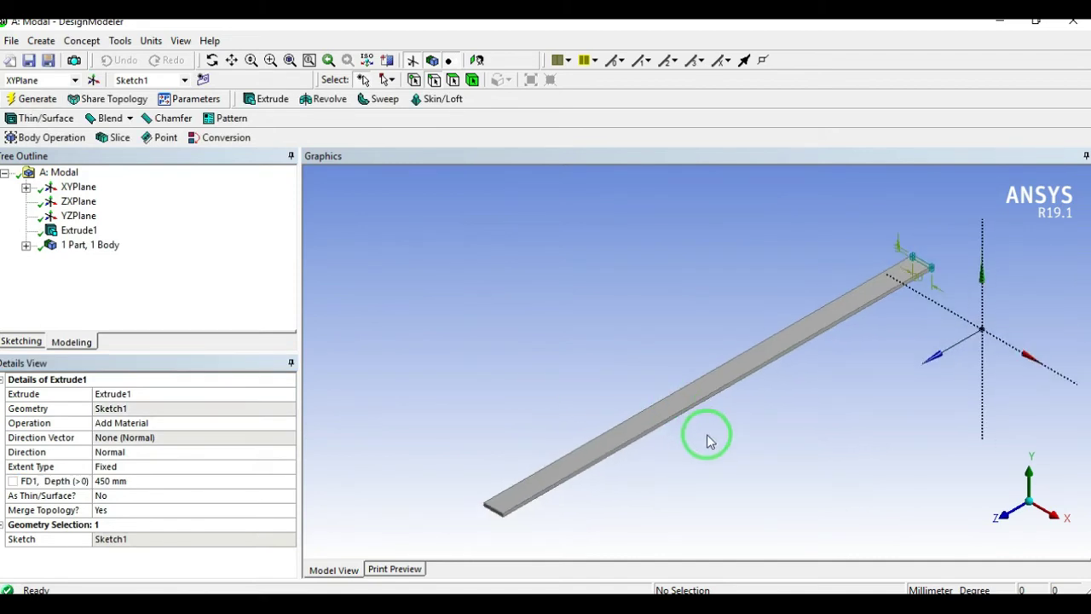
click(1076, 25)
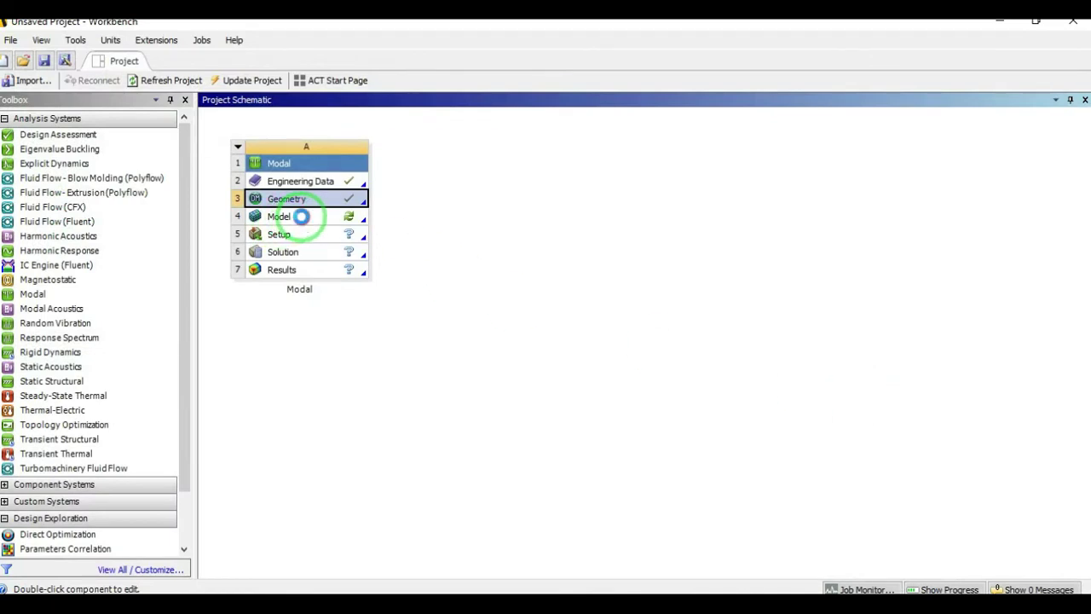
Open the Modal system's model in Mechanical and review the solid body's properties and the materials it uses.
double_click(301, 217)
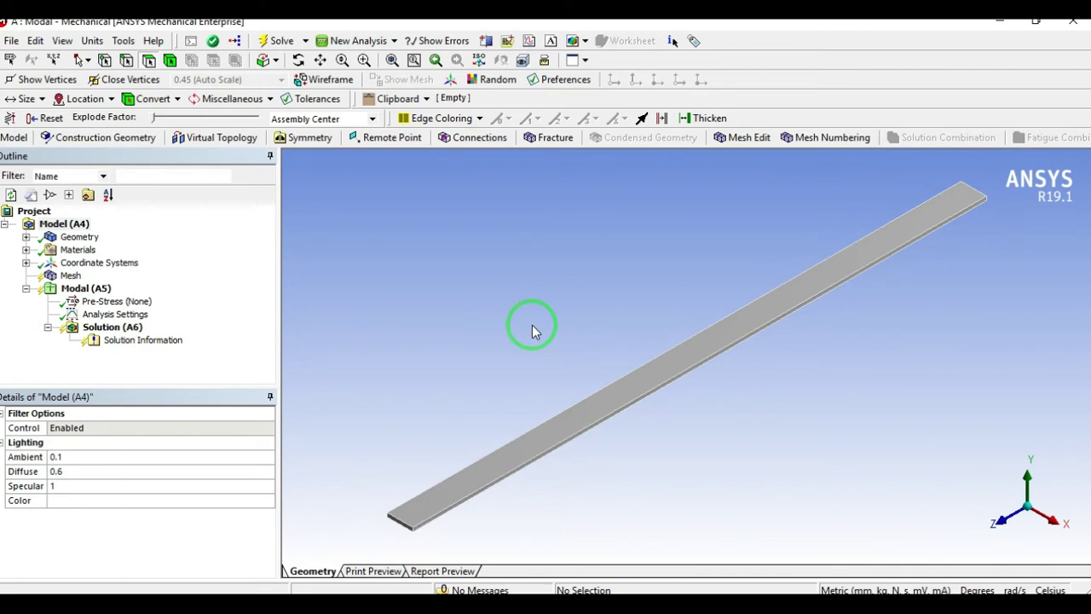
click(27, 236)
click(90, 250)
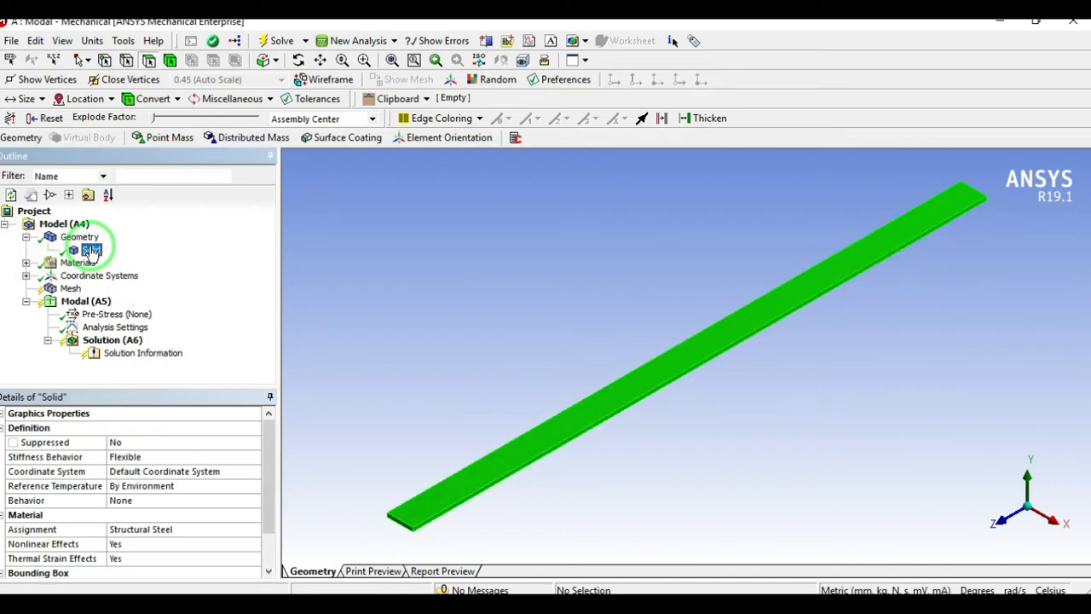
click(26, 263)
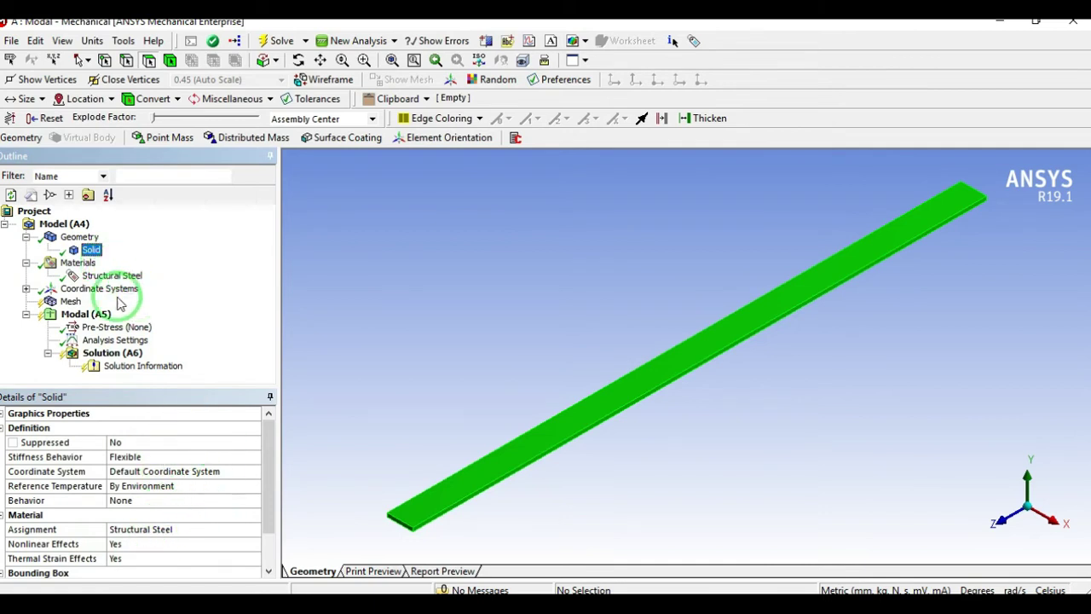
Set the mesh element size to 5 mm and generate the mesh on the beam.
click(71, 303)
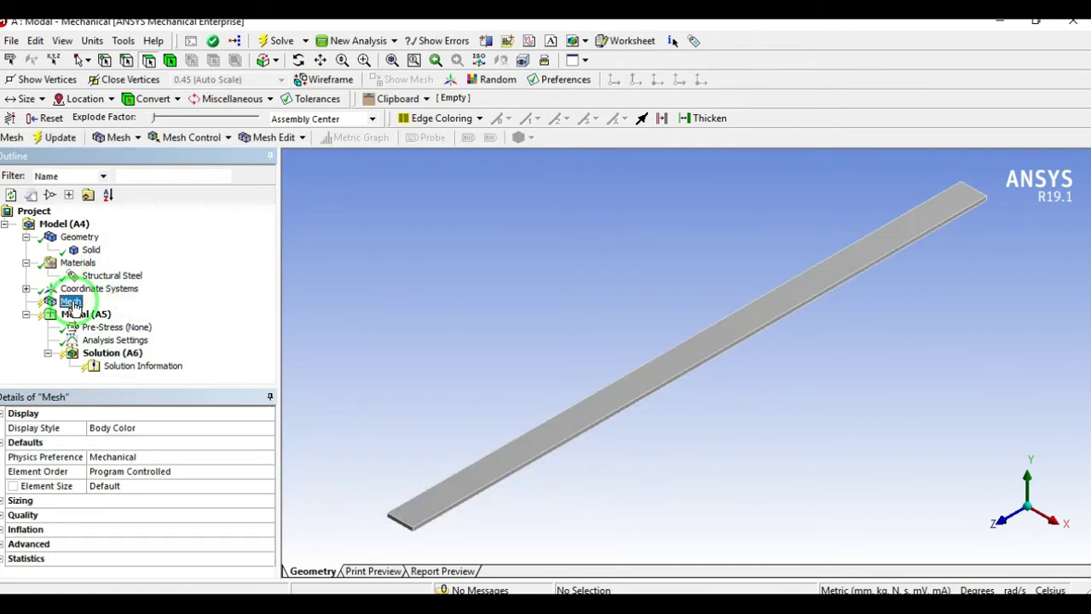
click(103, 486)
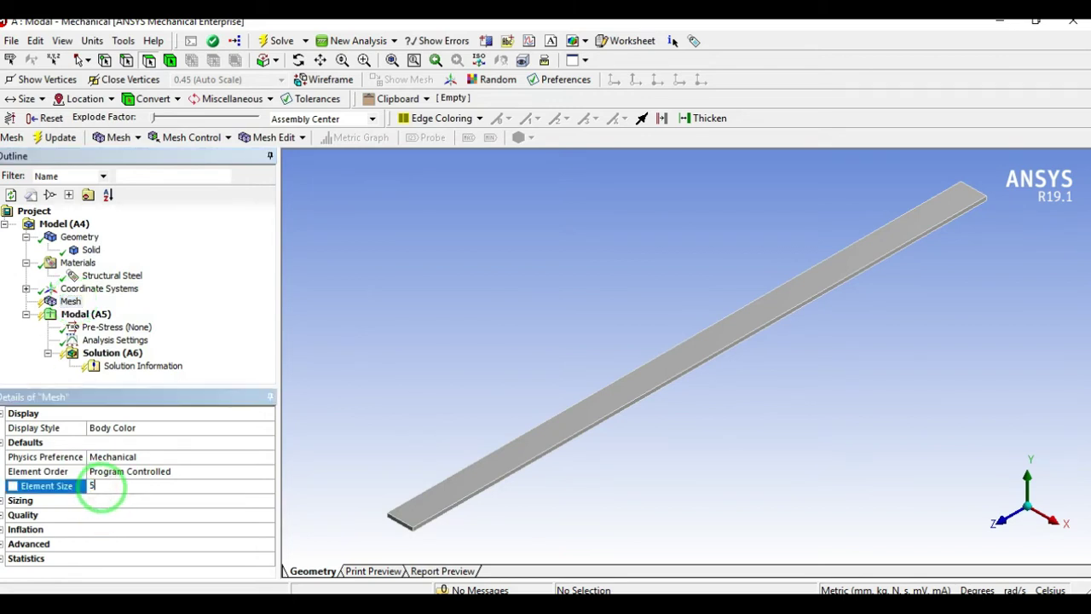
click(351, 397)
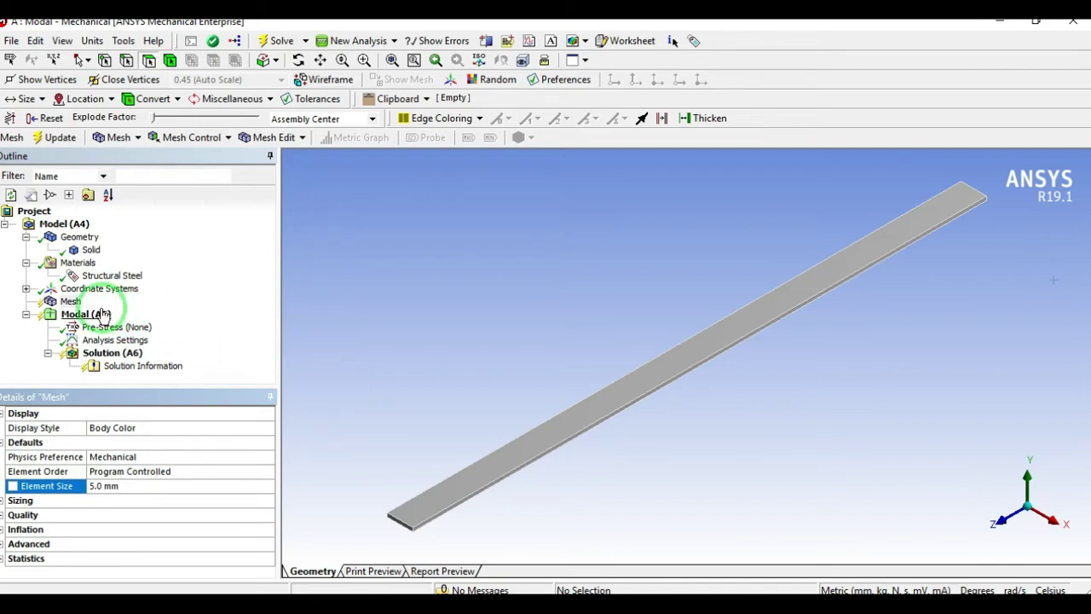
click(75, 303)
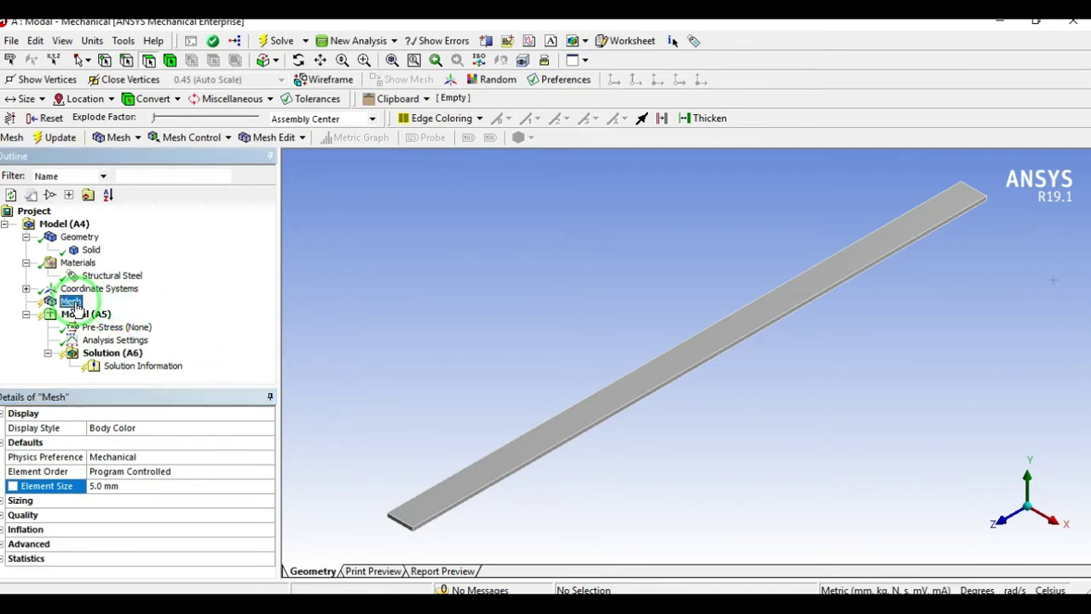
right_click(77, 303)
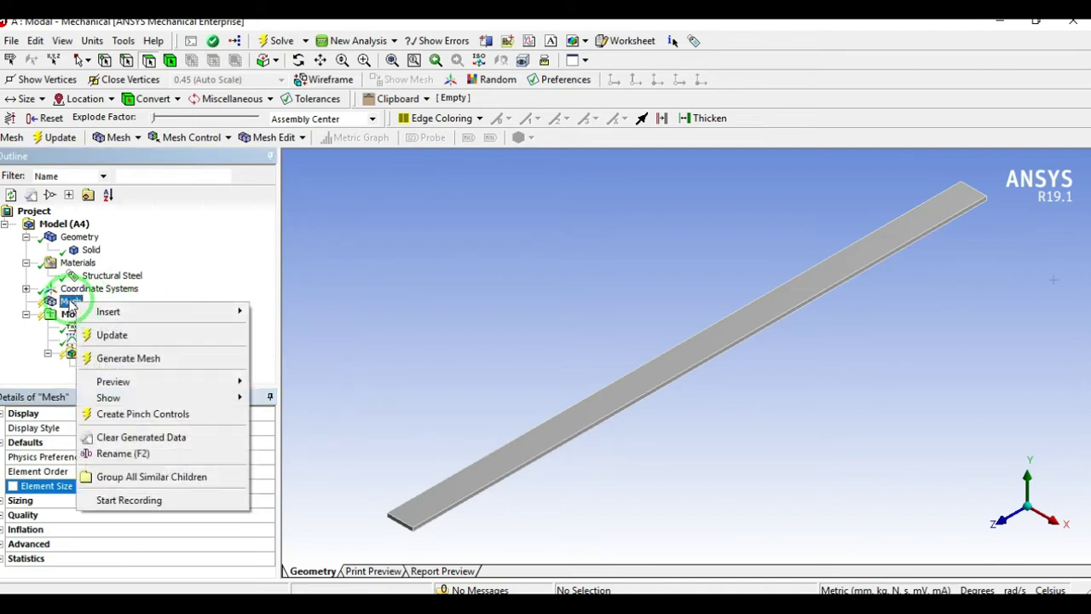
click(134, 359)
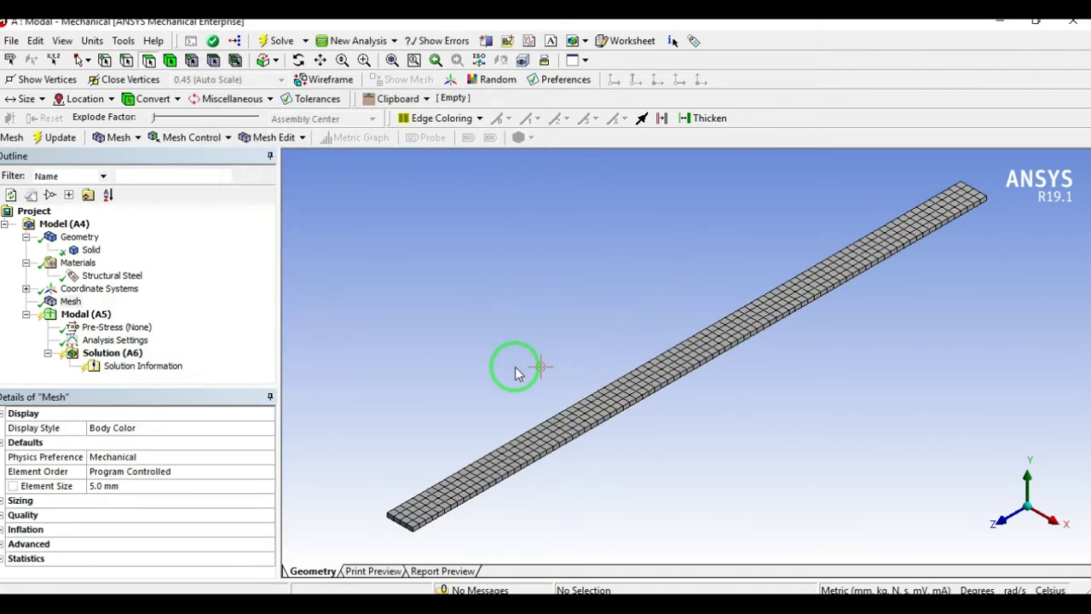
scroll(687, 444, down, 1)
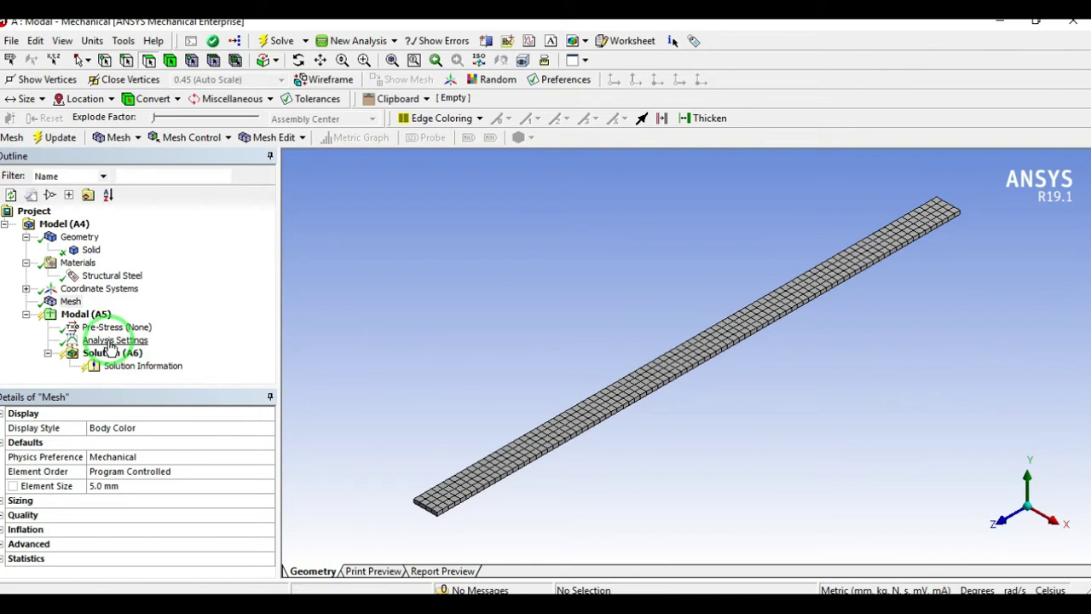
Review the analysis settings for the maximum modes to find, the search range limit and damping, keeping 6 modes.
click(111, 341)
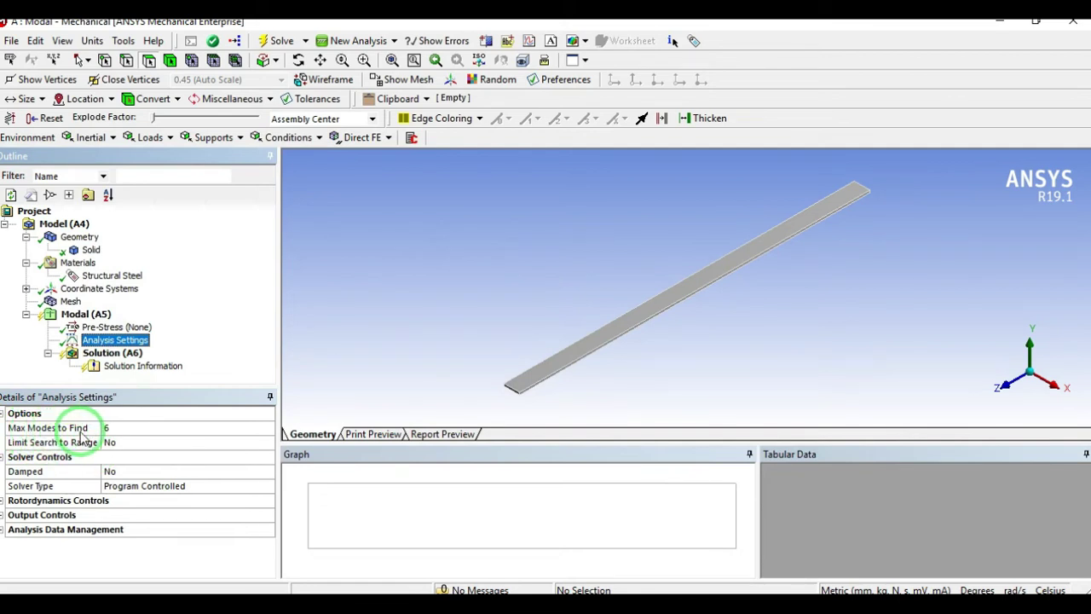
click(118, 428)
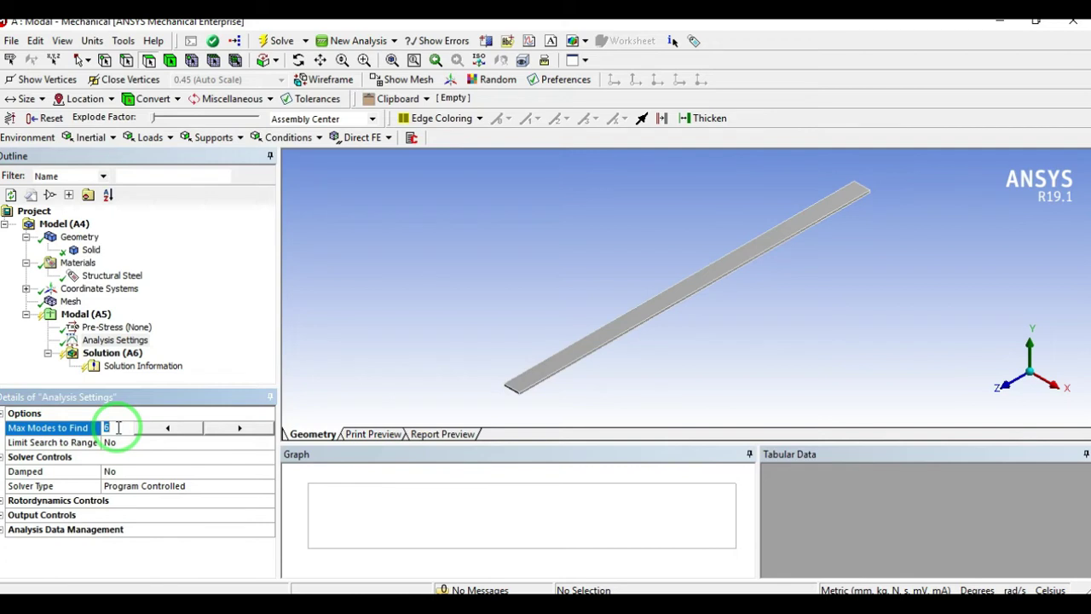
click(175, 429)
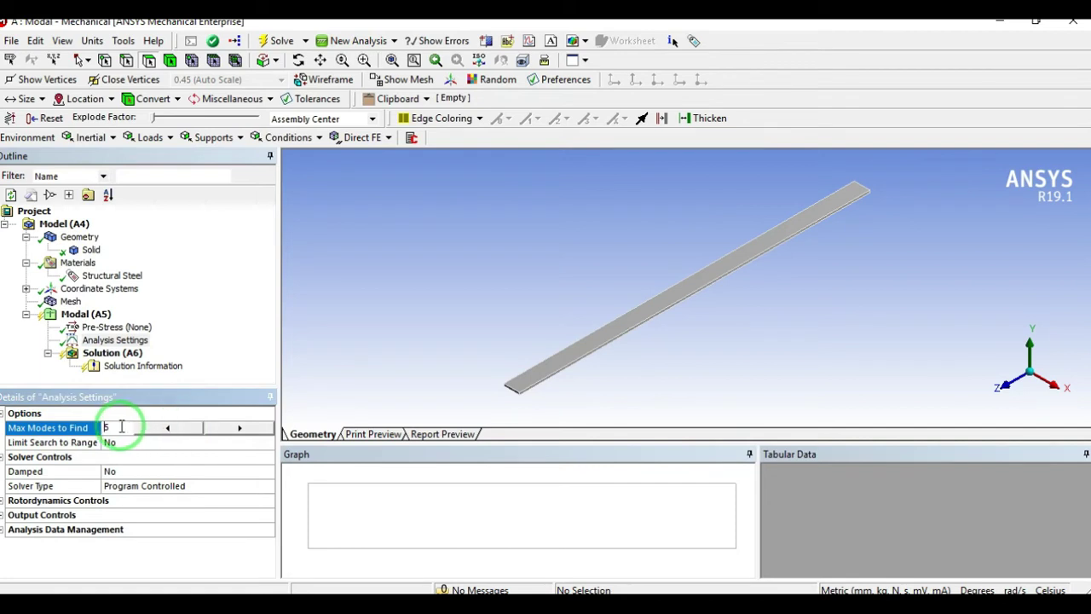
click(229, 427)
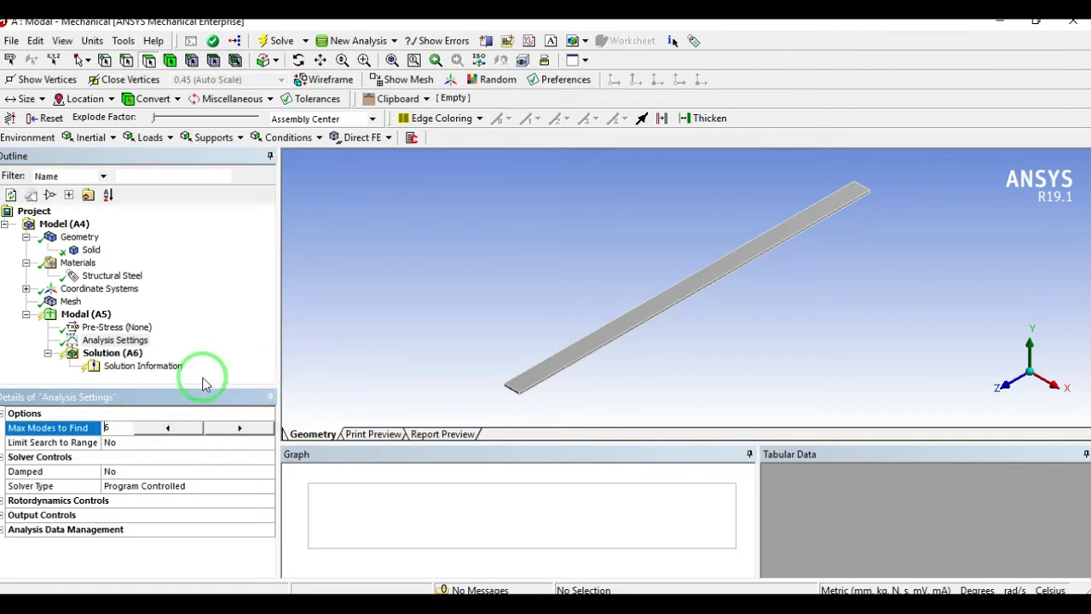
click(60, 442)
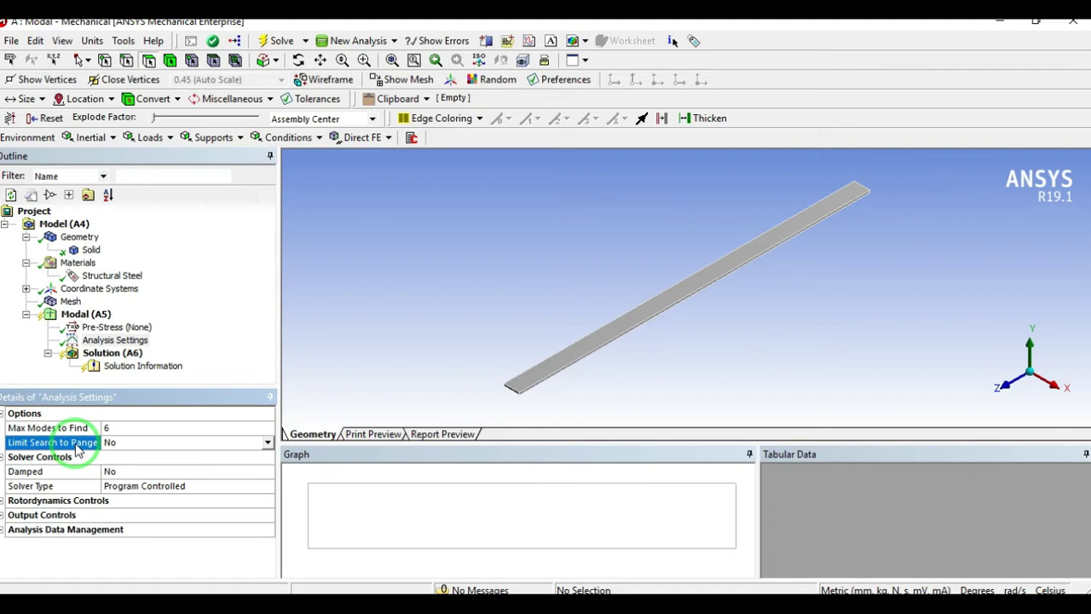
click(117, 471)
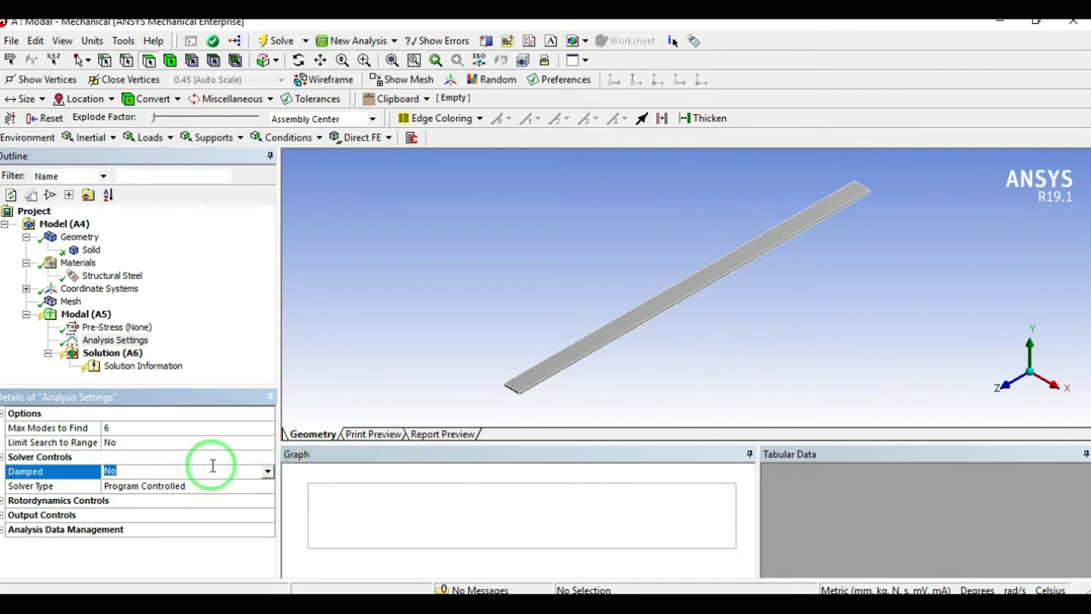
click(355, 348)
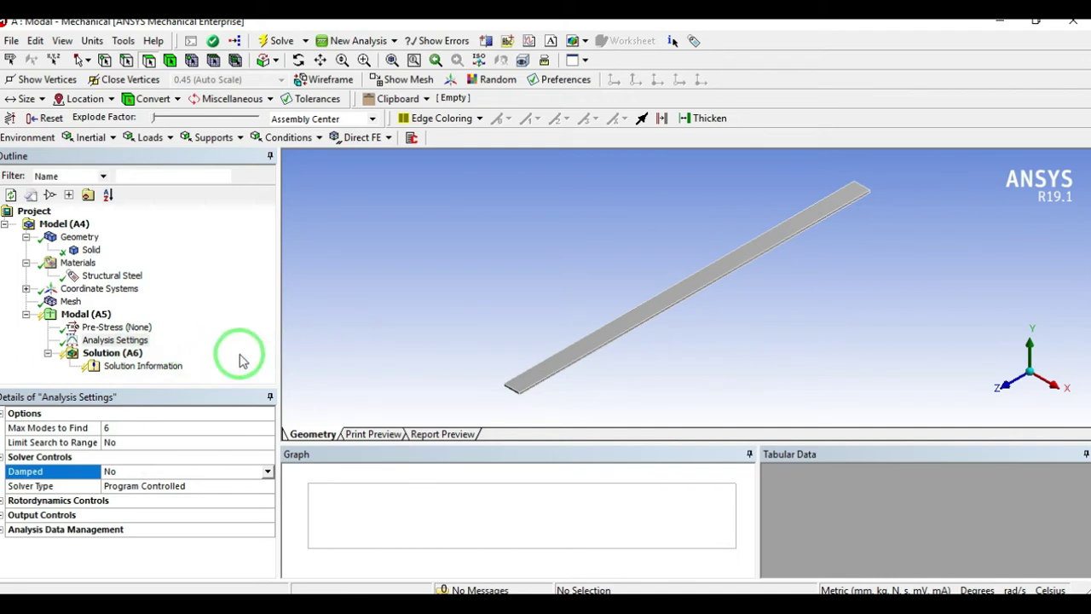
Try to solve the modal analysis without any support on the beam.
click(111, 354)
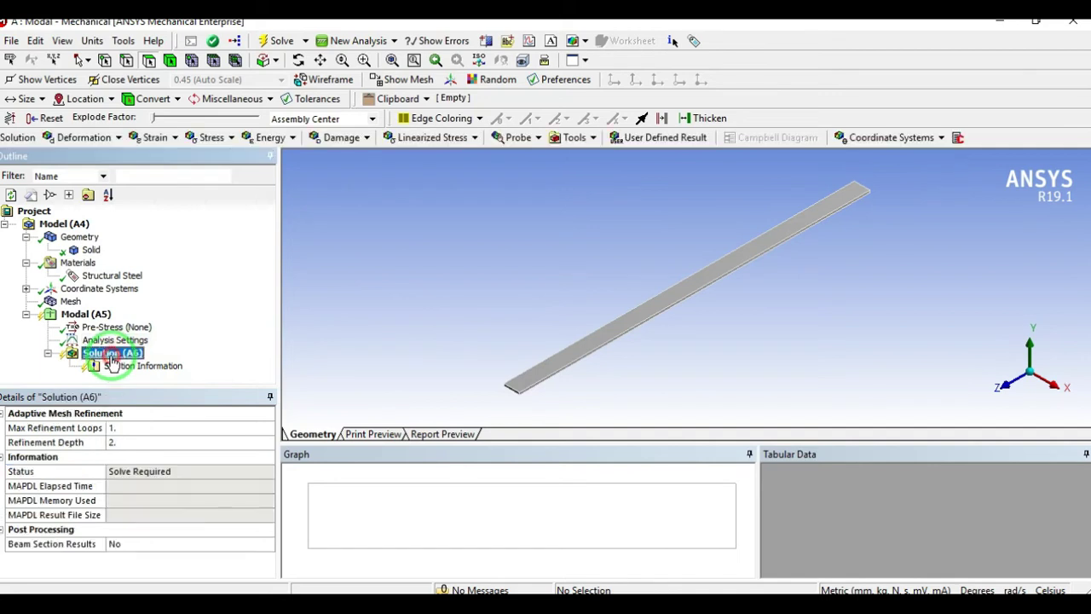
right_click(114, 357)
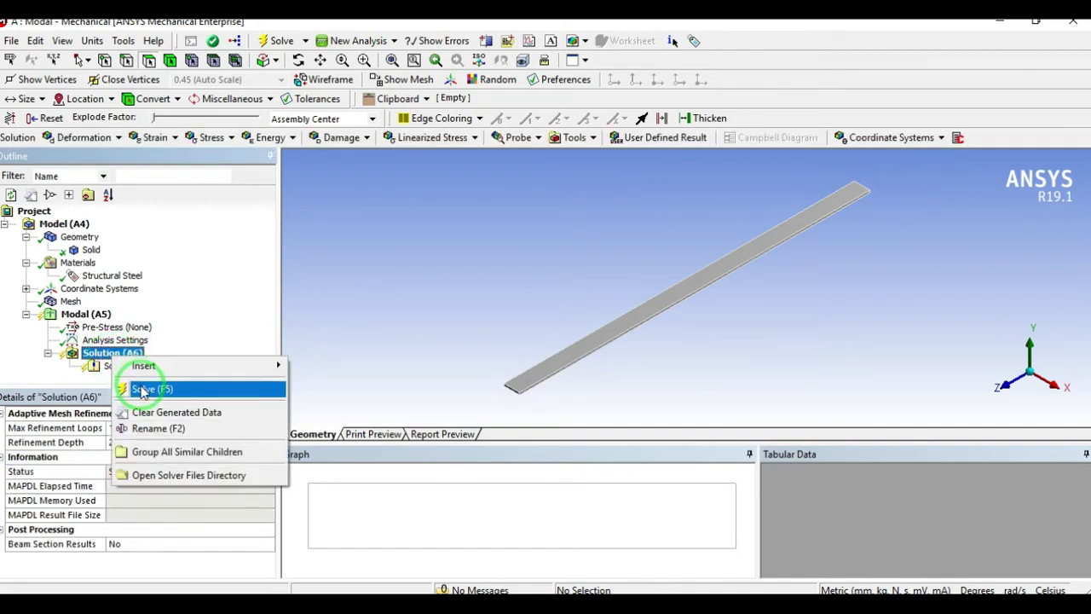
click(141, 388)
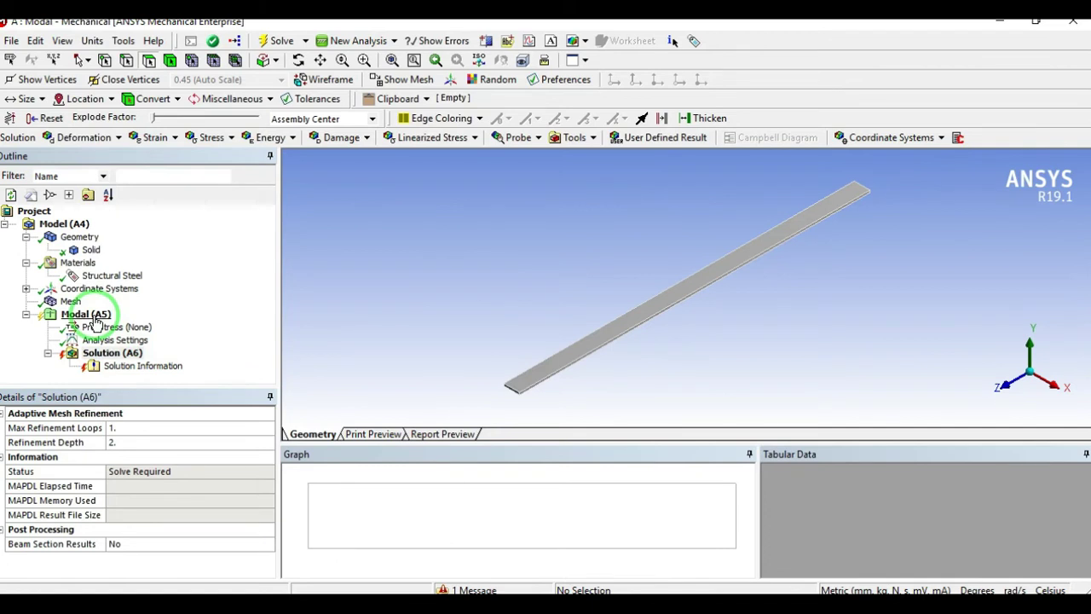
Add a fixed support to the modal analysis on the beam's small end face at the negative Z end.
click(92, 316)
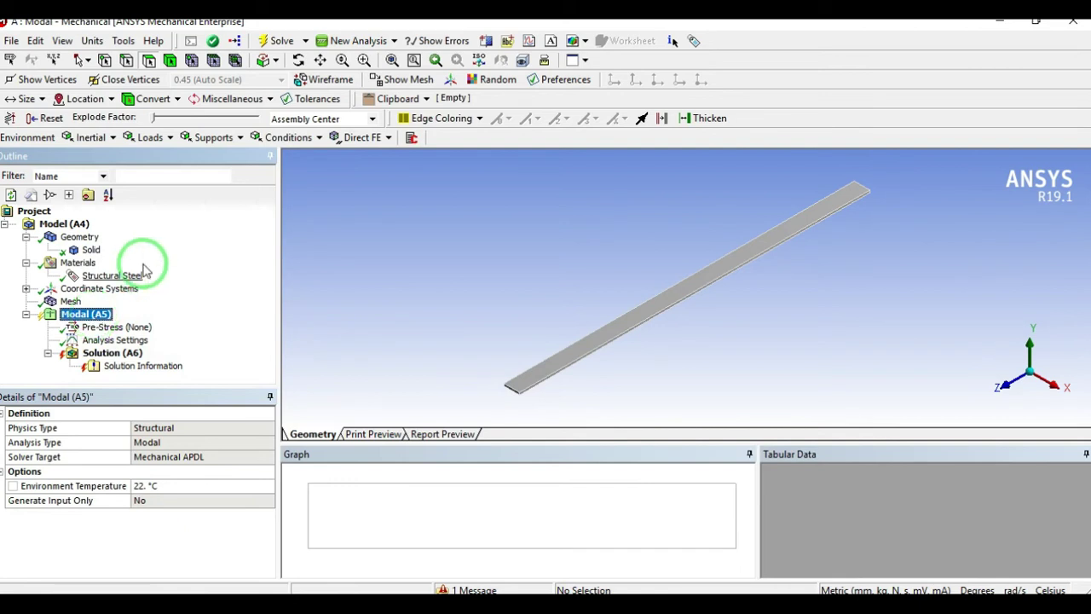
click(217, 138)
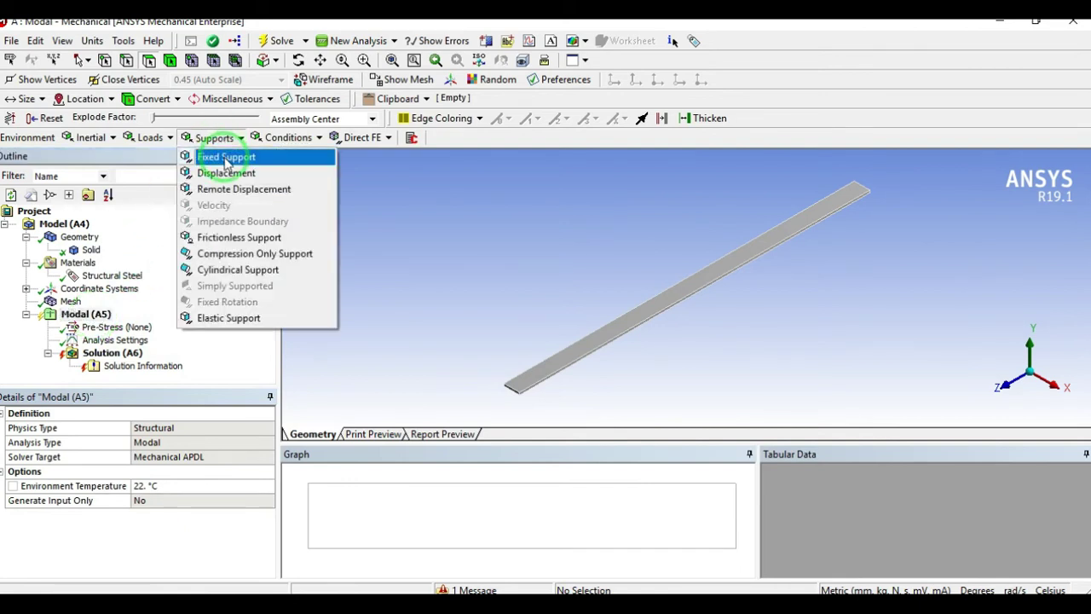
click(226, 160)
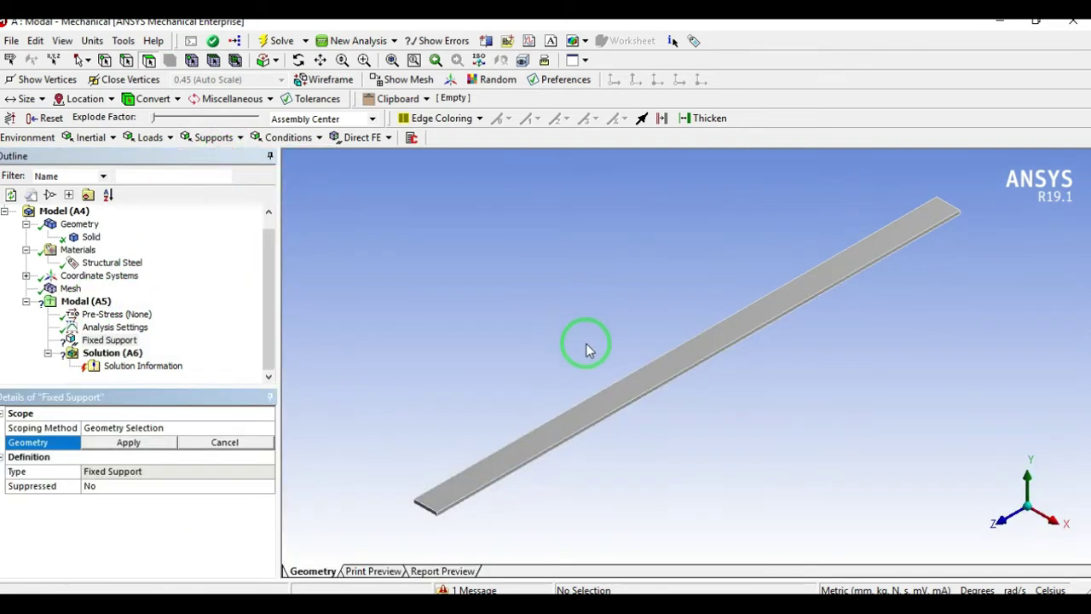
middle_drag(828, 372, 724, 446)
scroll(999, 269, up, 3)
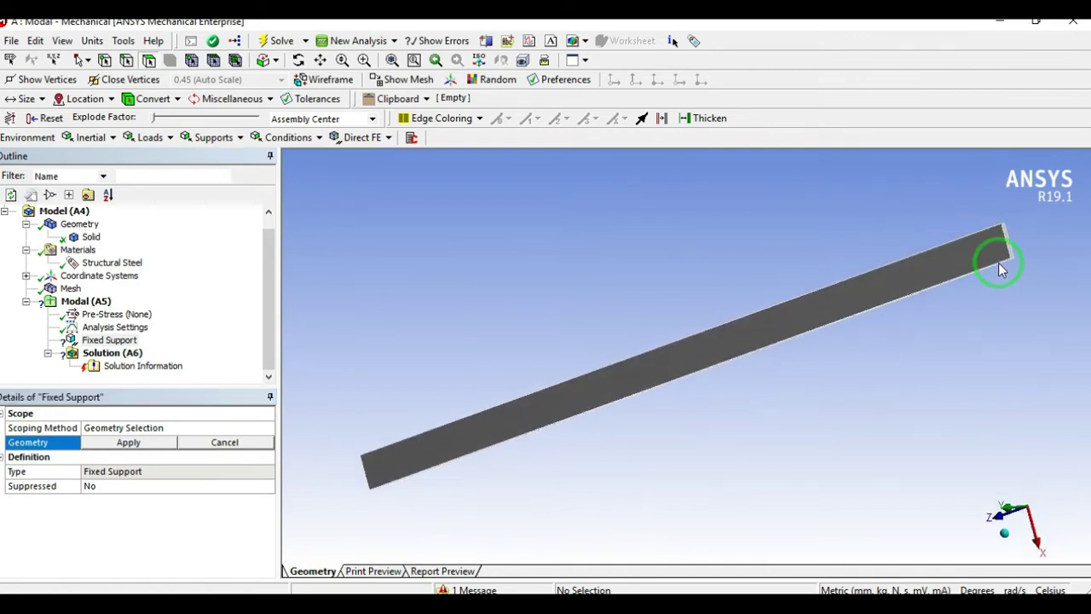
middle_drag(1002, 326, 967, 280)
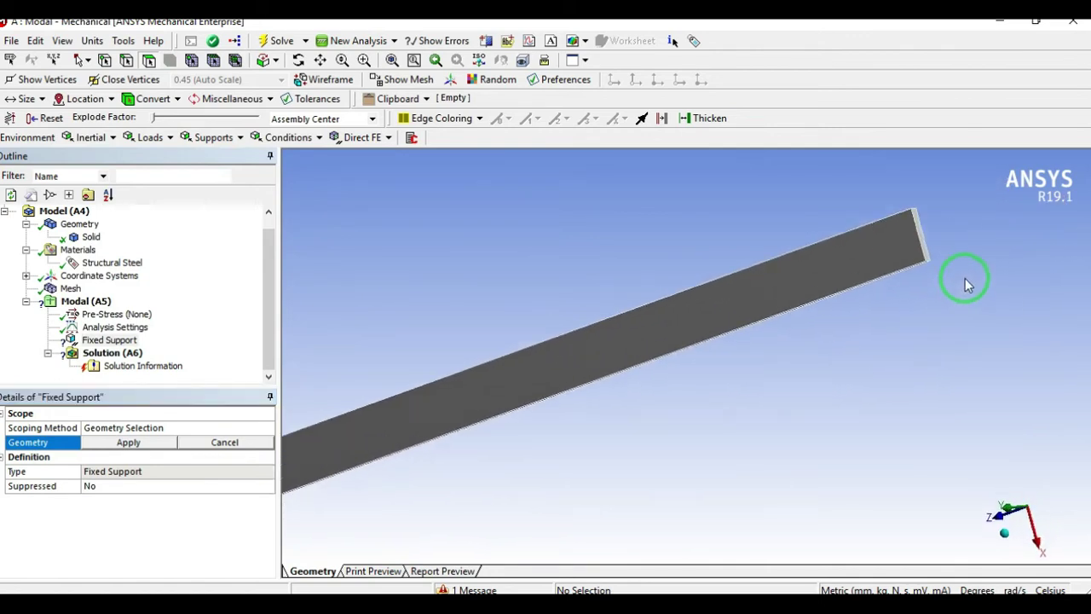
click(921, 245)
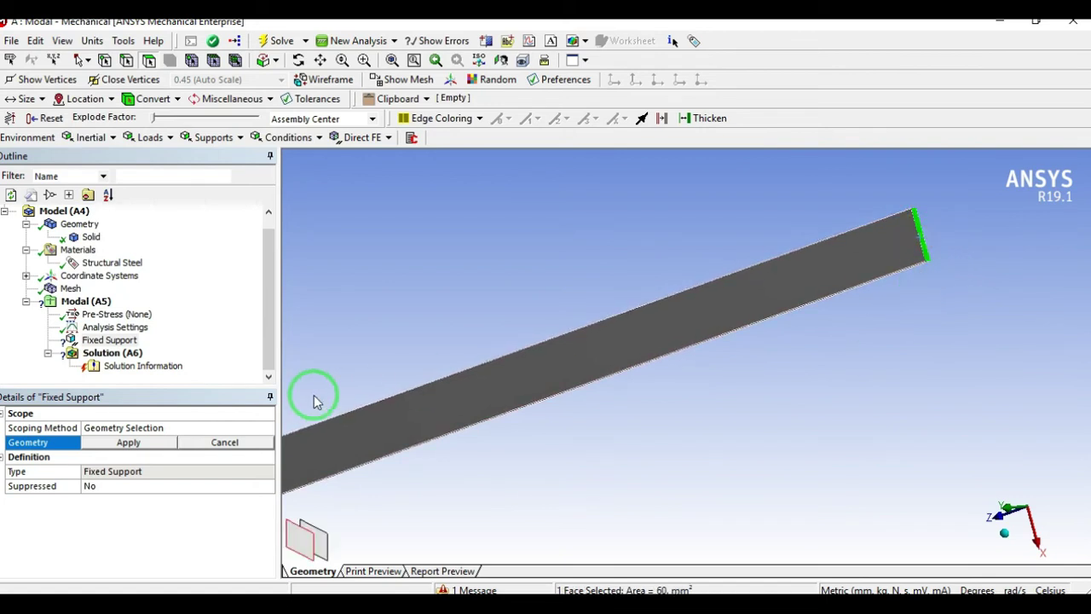
click(128, 442)
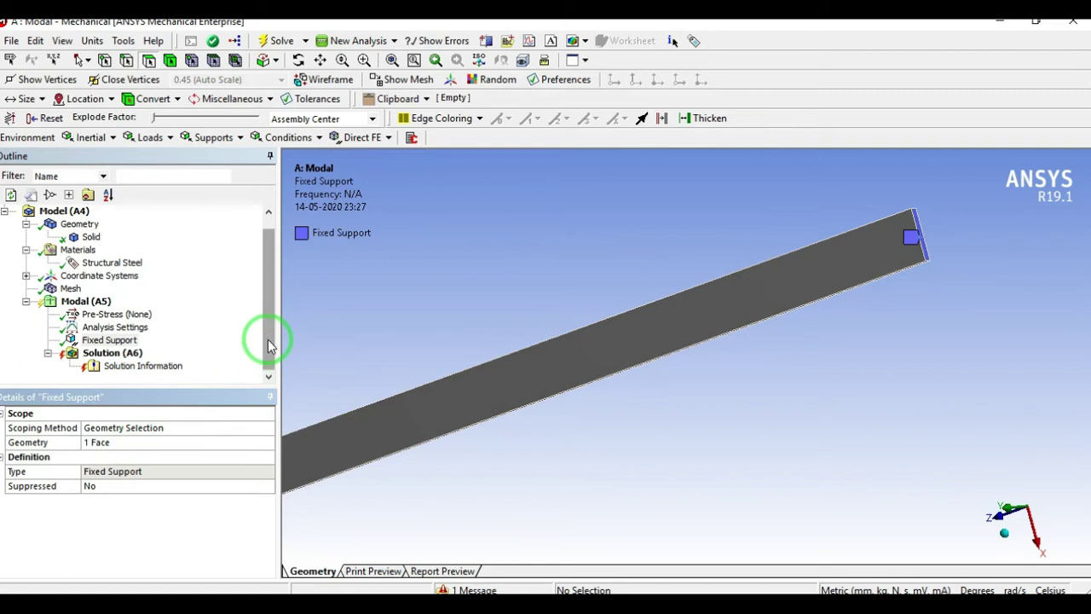
Solve the modal analysis with the fixed support in place.
mouse_move(269, 346)
mouse_down()
mouse_move(264, 324)
mouse_move(273, 341)
mouse_move(253, 346)
mouse_up()
click(298, 352)
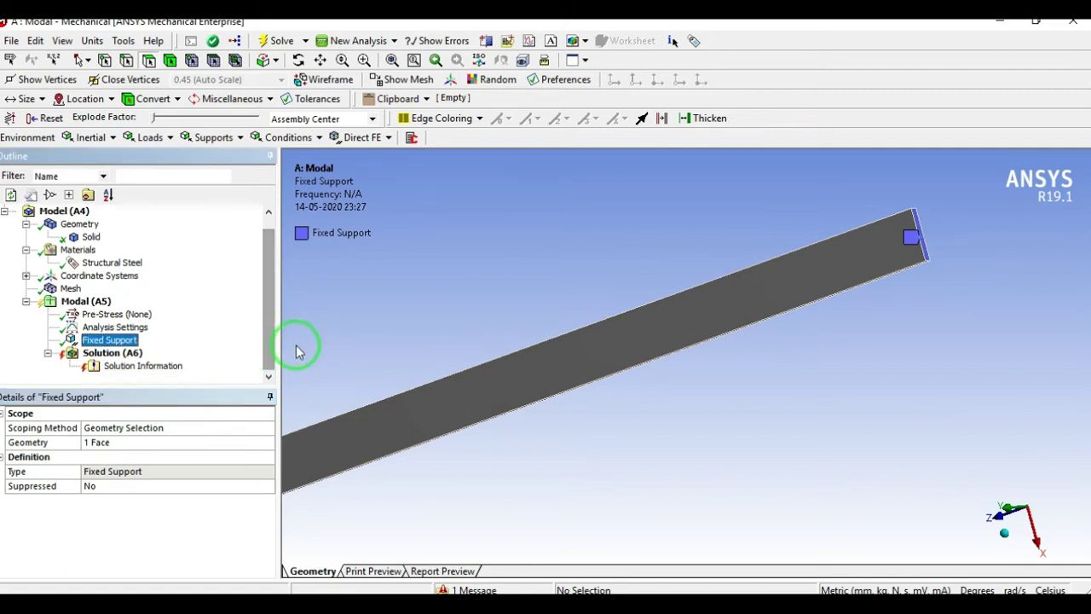
click(119, 353)
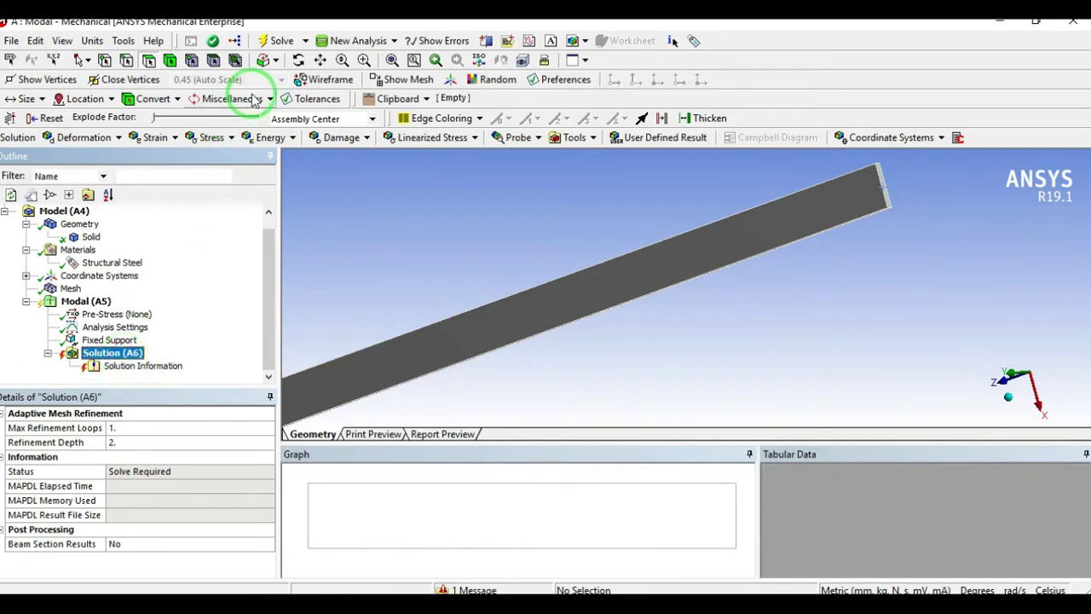
click(274, 41)
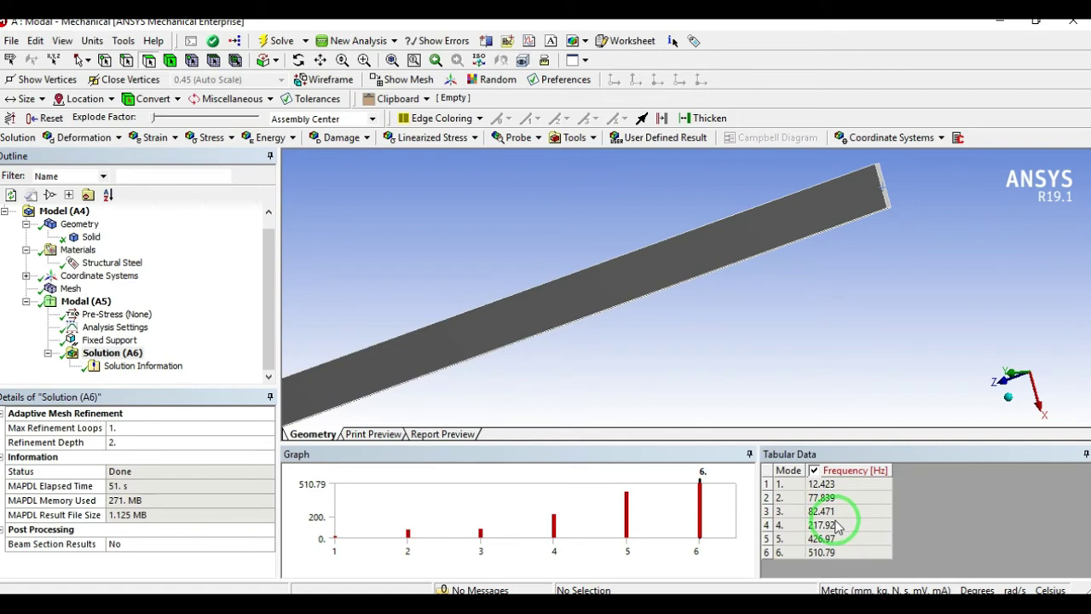
Create mode shape results for all six modes in the frequency table and evaluate all results.
click(769, 471)
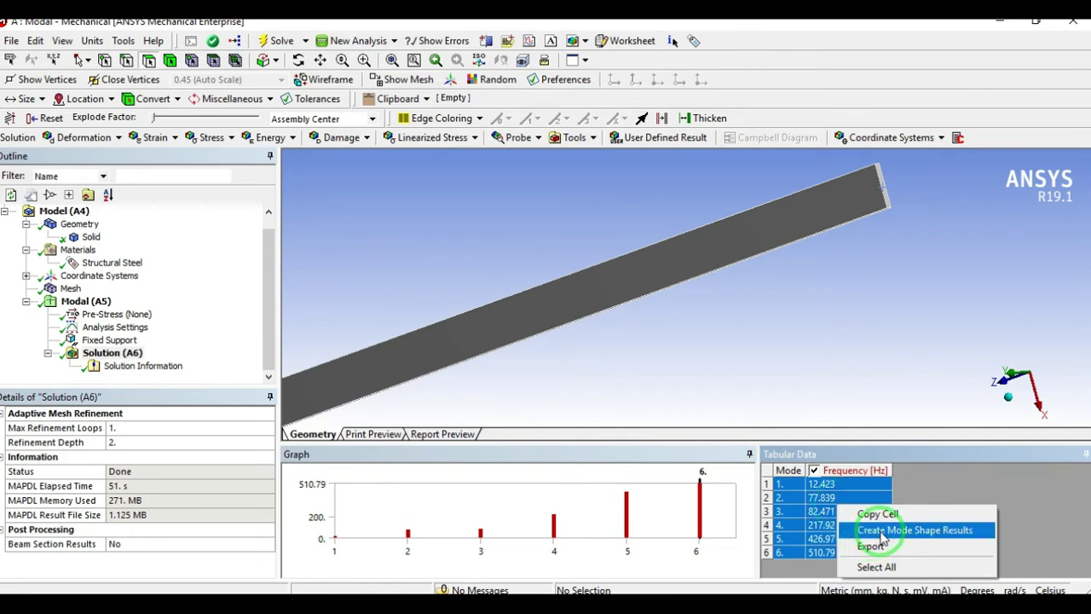
click(883, 535)
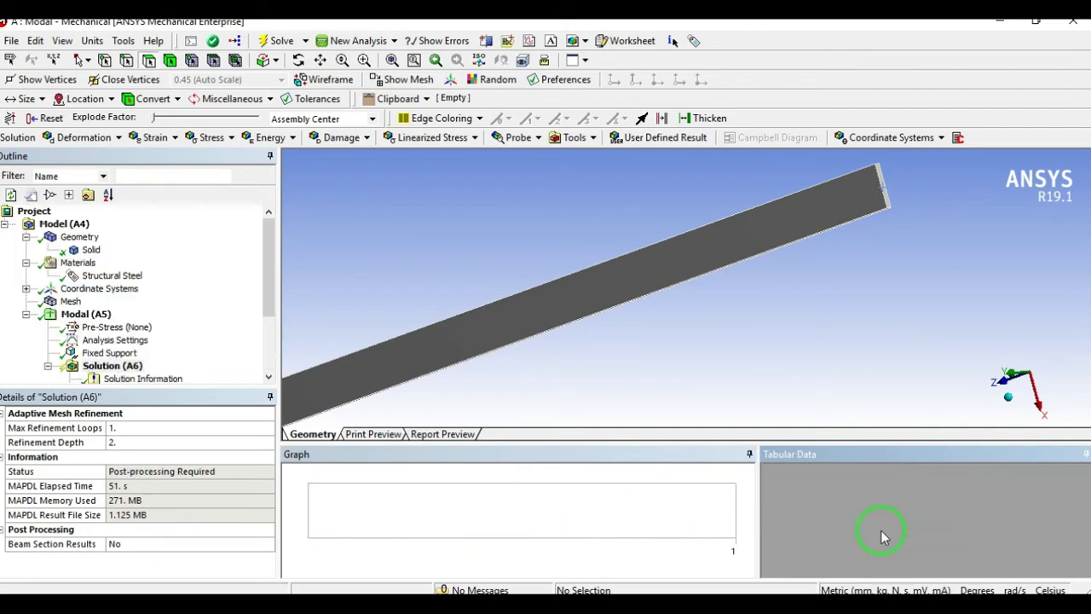
drag(263, 275, 264, 316)
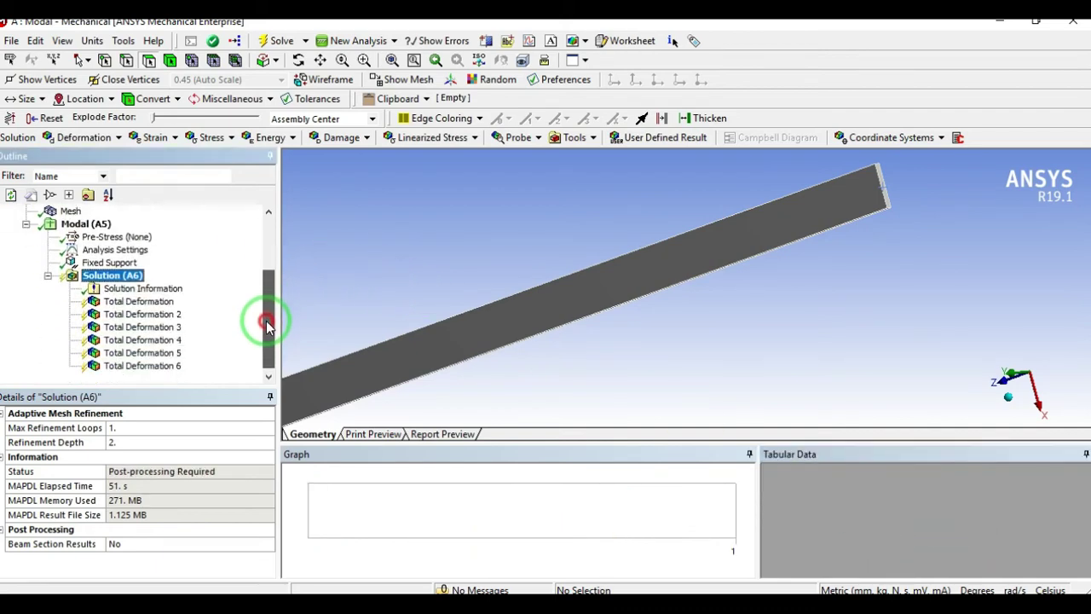
right_click(122, 280)
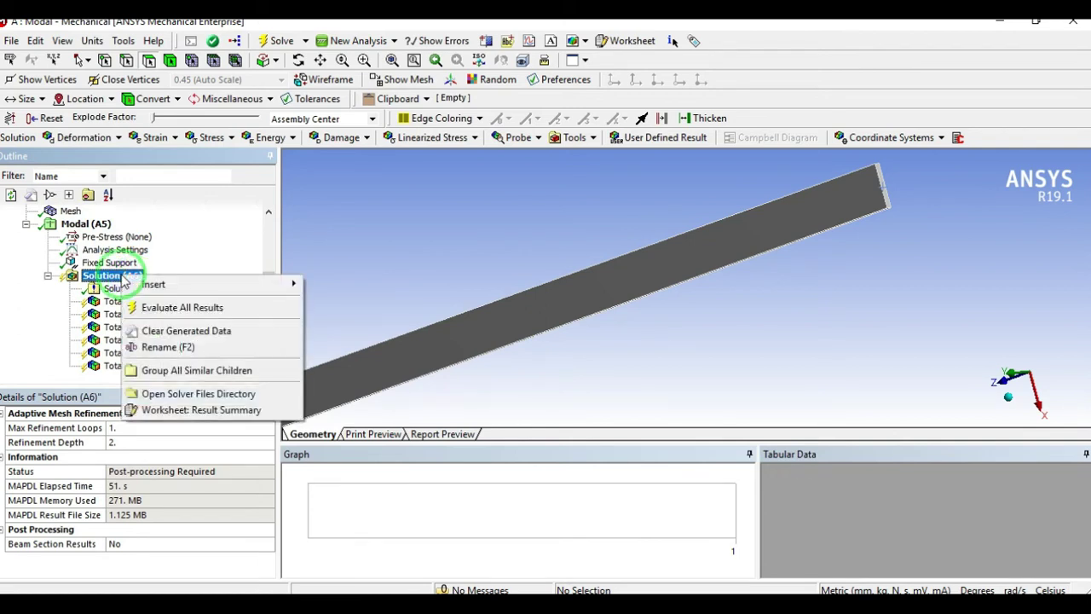
click(182, 308)
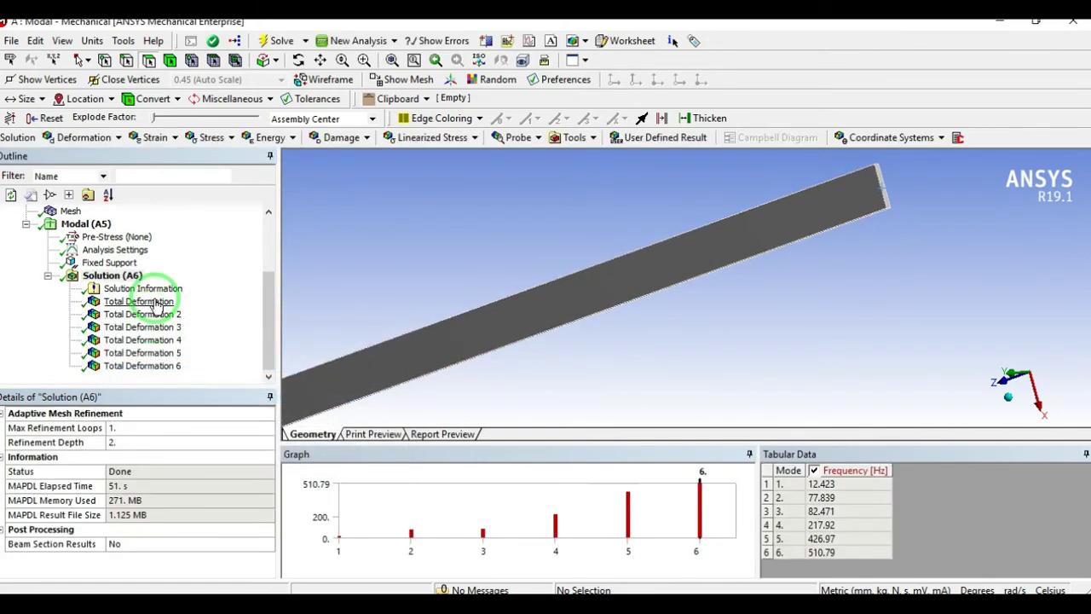
Display the first mode's total deformation in the Left view and animate the mode shape.
click(362, 267)
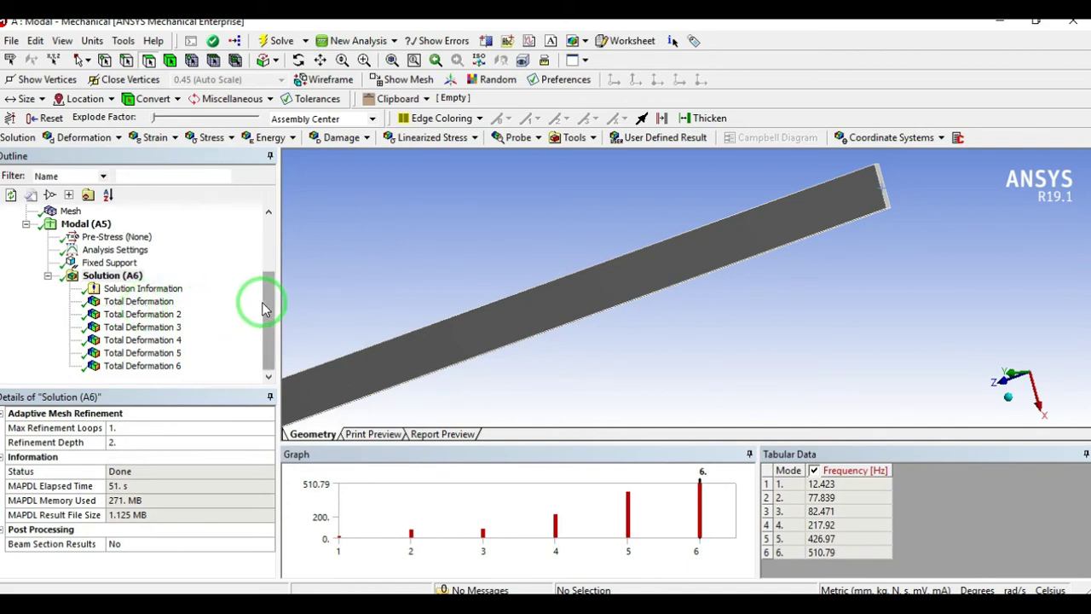
click(160, 304)
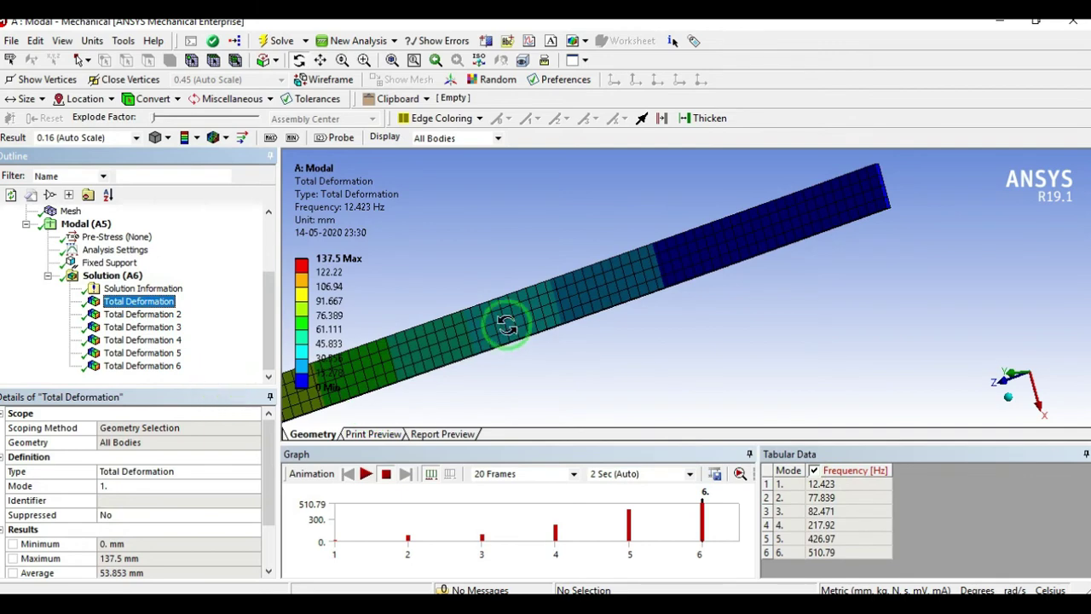
middle_drag(503, 316, 1063, 373)
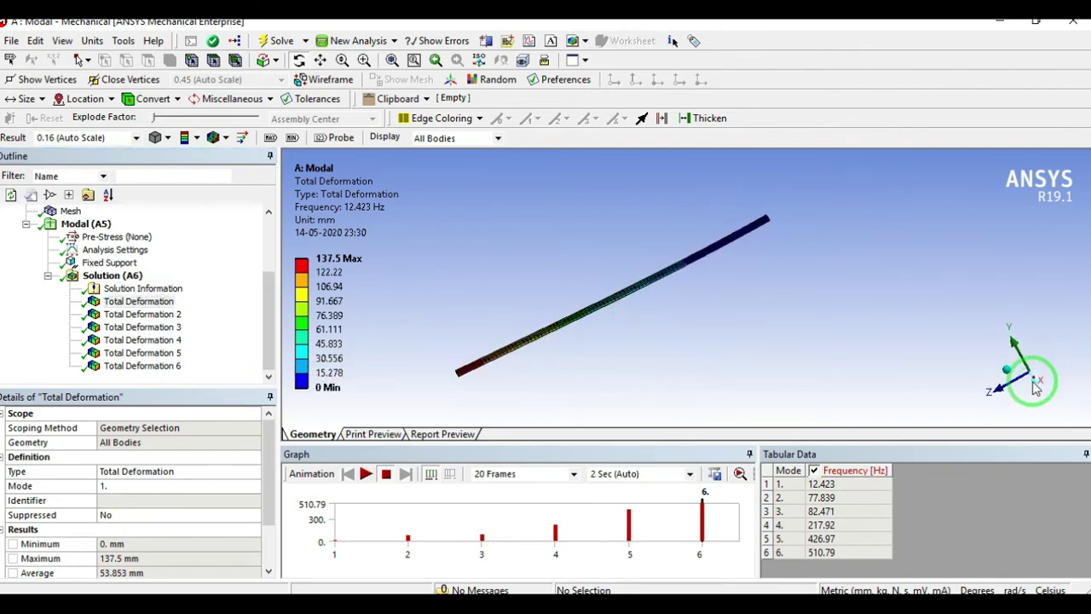
click(1040, 377)
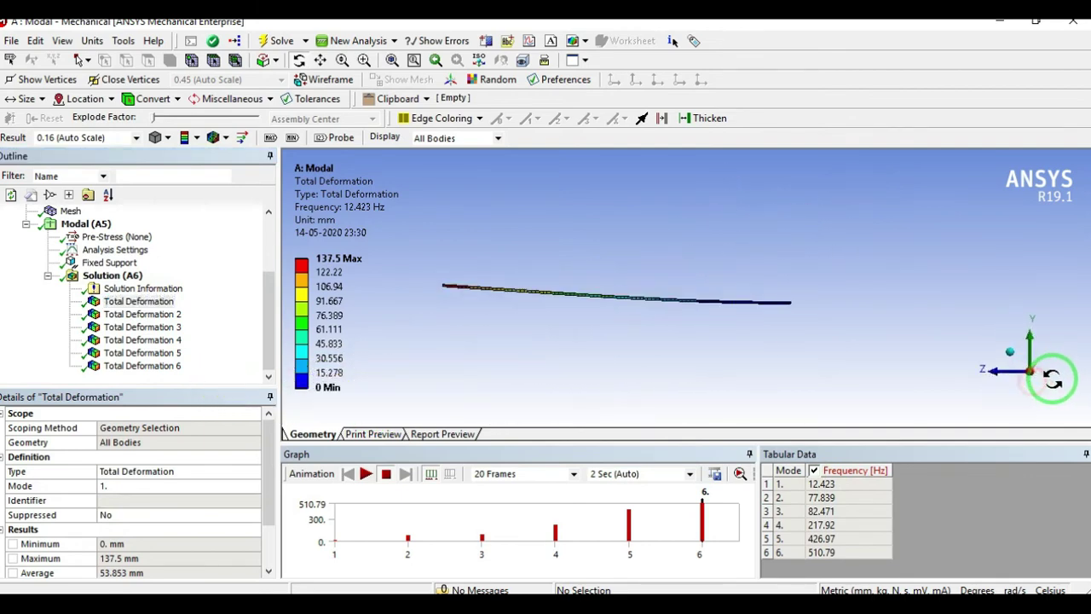
right_click(684, 369)
mouse_move(742, 336)
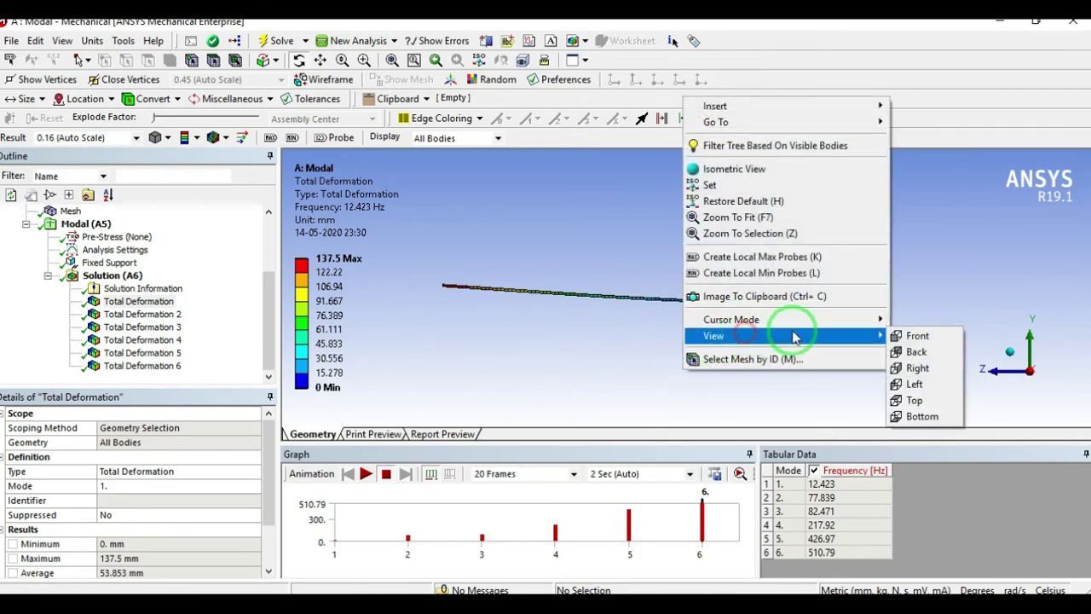
click(921, 390)
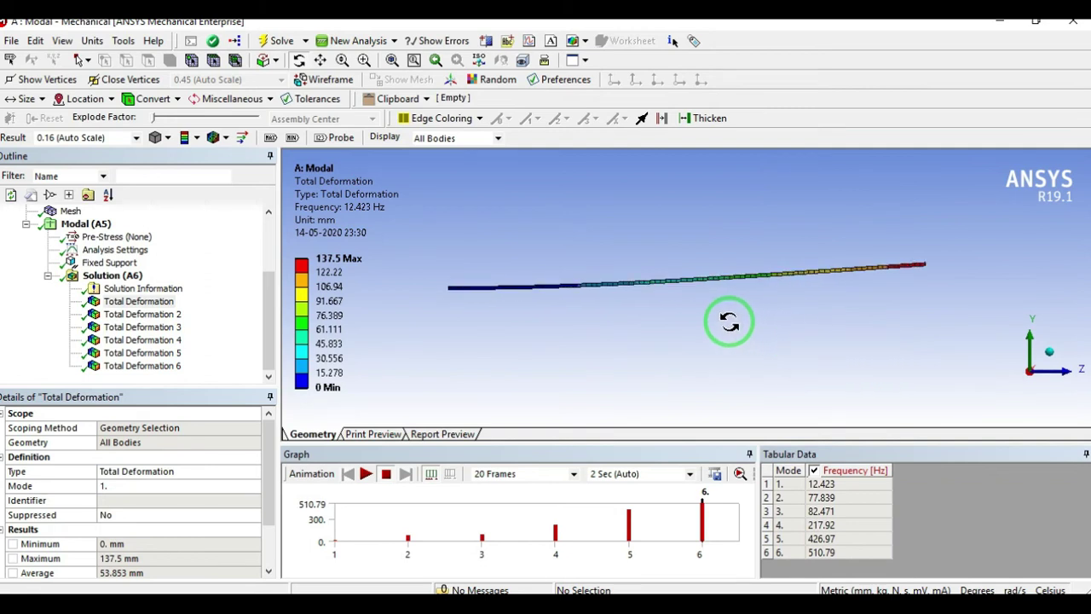
click(367, 476)
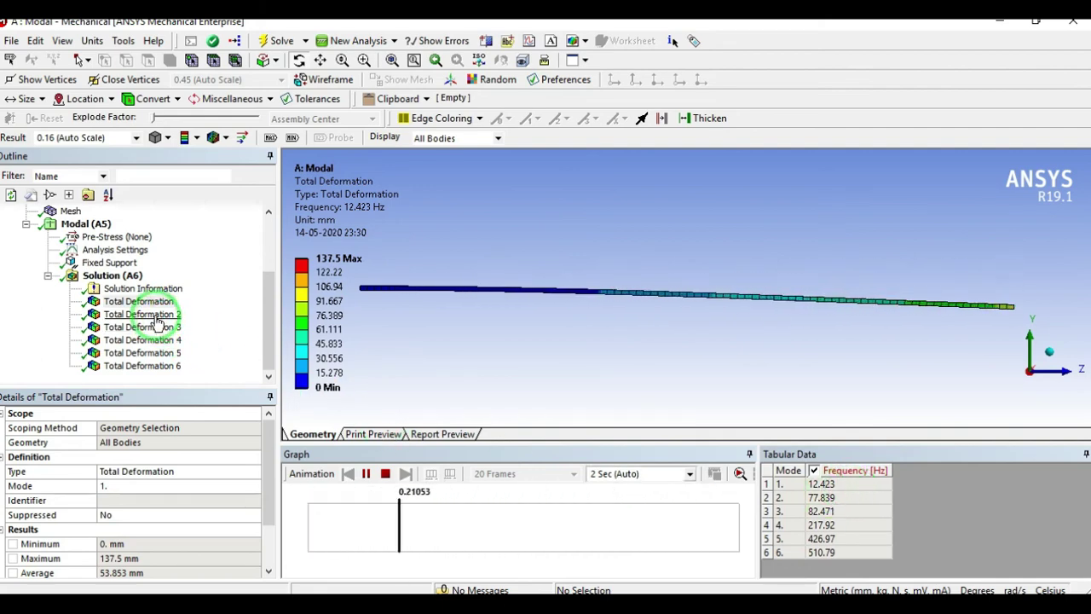
Display the second mode's total deformation, play its animation and pause it.
click(143, 313)
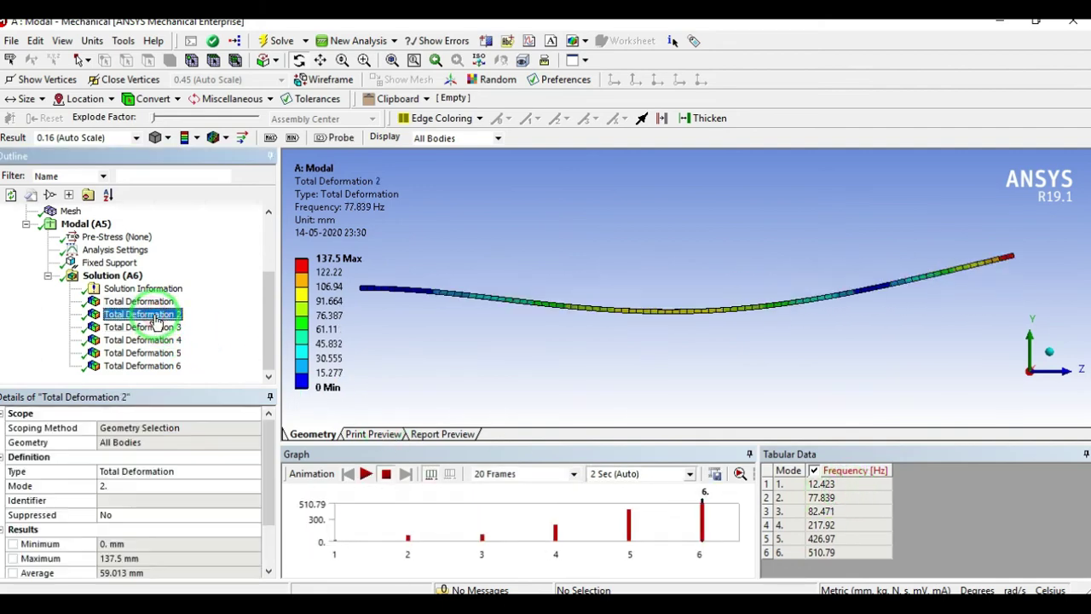
click(367, 474)
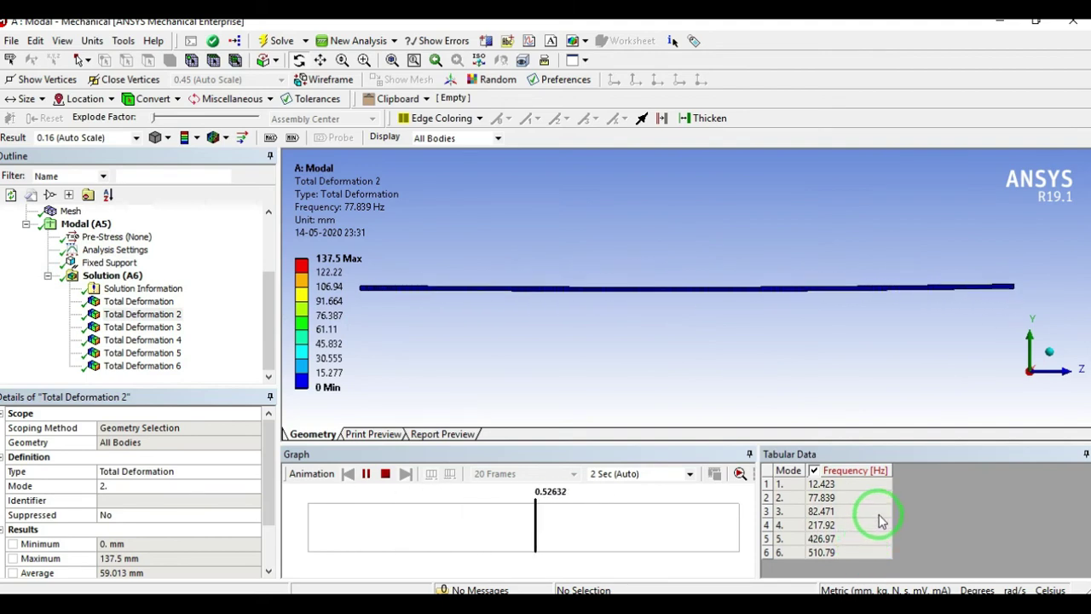
click(366, 474)
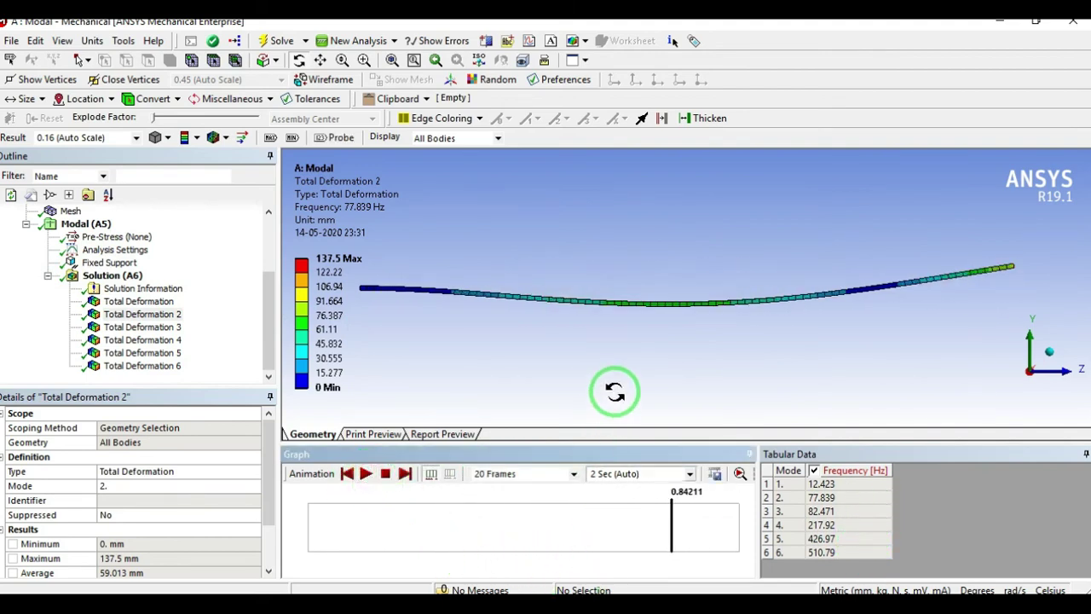
Switch to the PowerPoint slide show and advance to the natural frequency result validation slide.
key(alt+Tab)
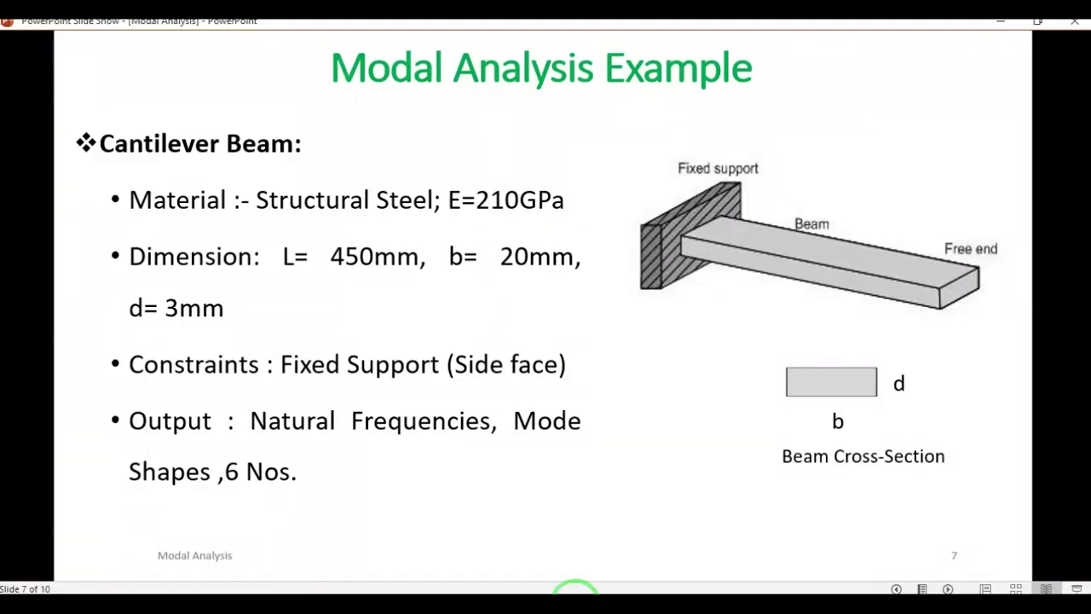
click(550, 426)
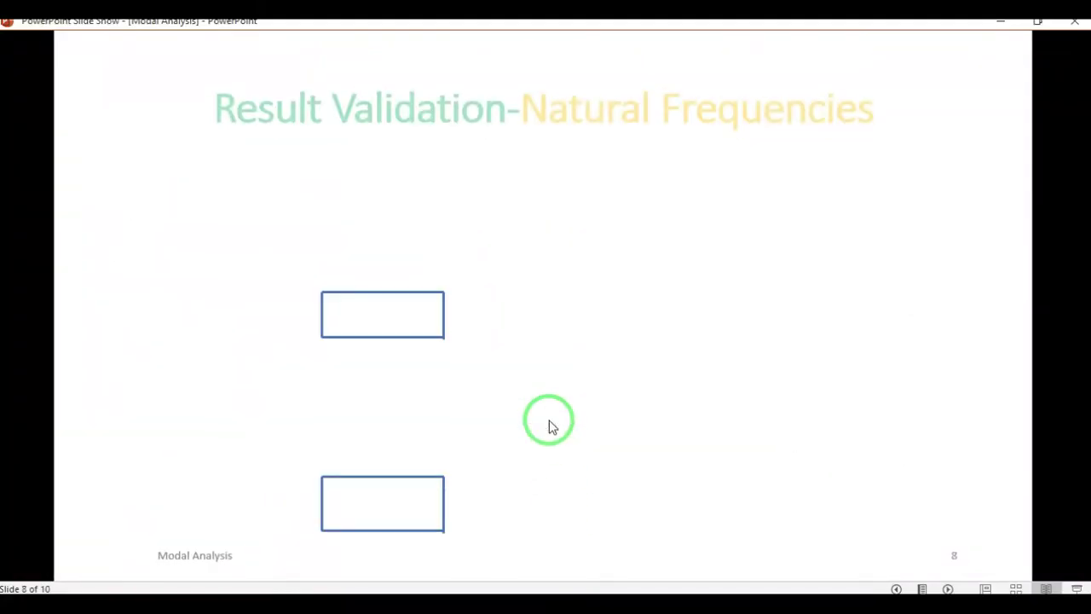